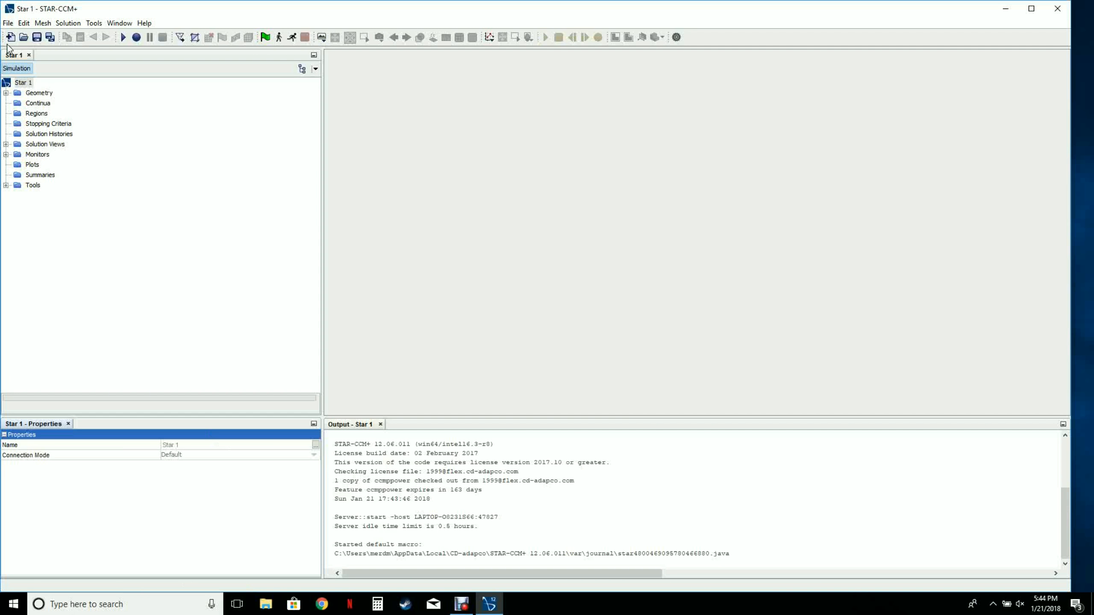
left_click(7, 23)
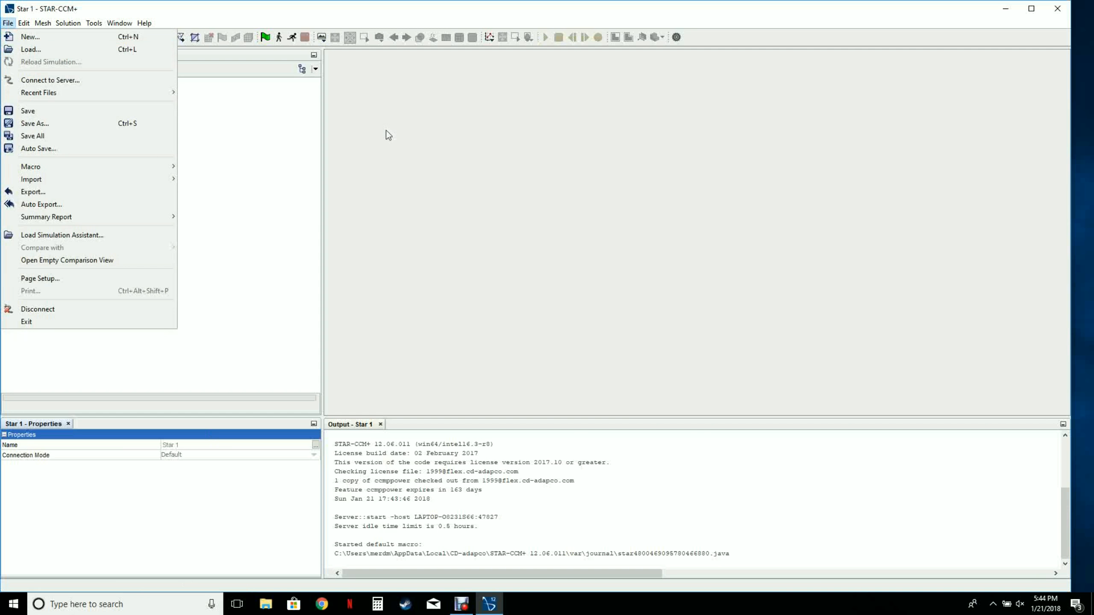
left_click(305, 201)
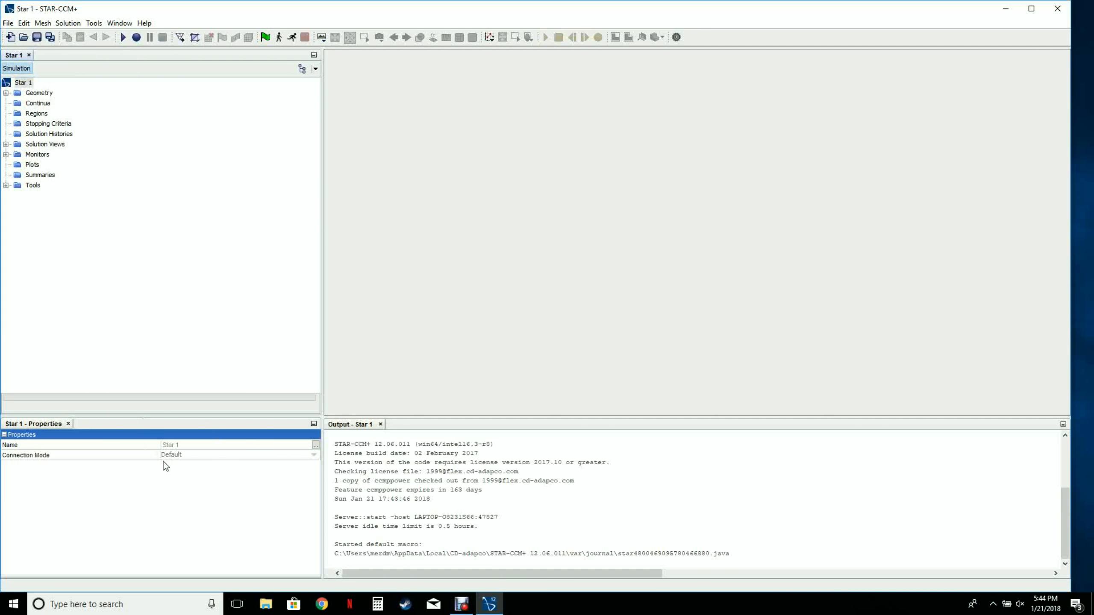
left_click(68, 145)
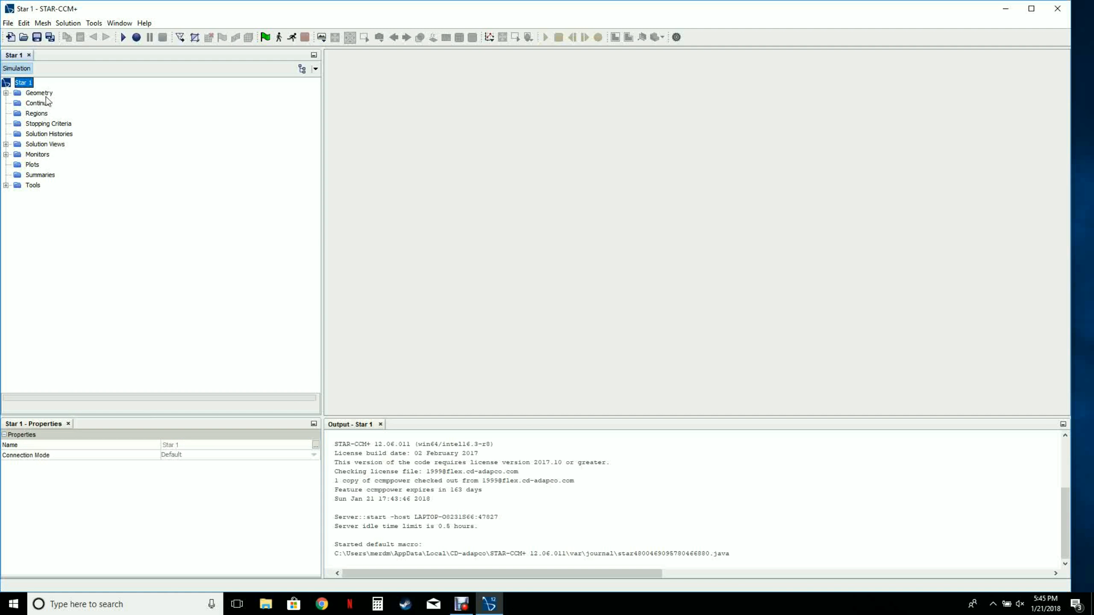
left_click(121, 24)
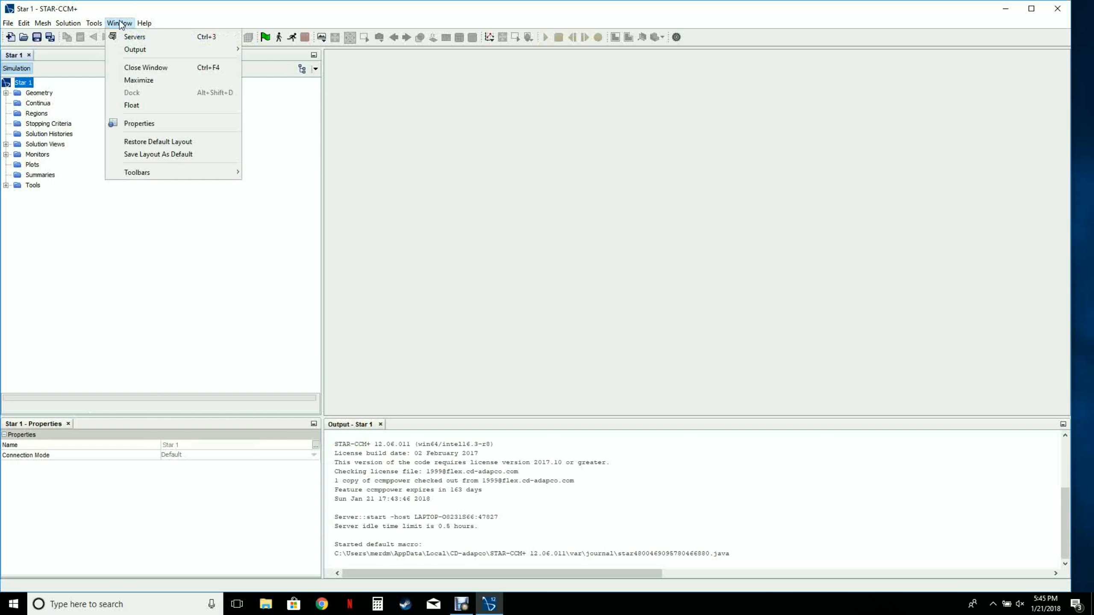
left_click(160, 123)
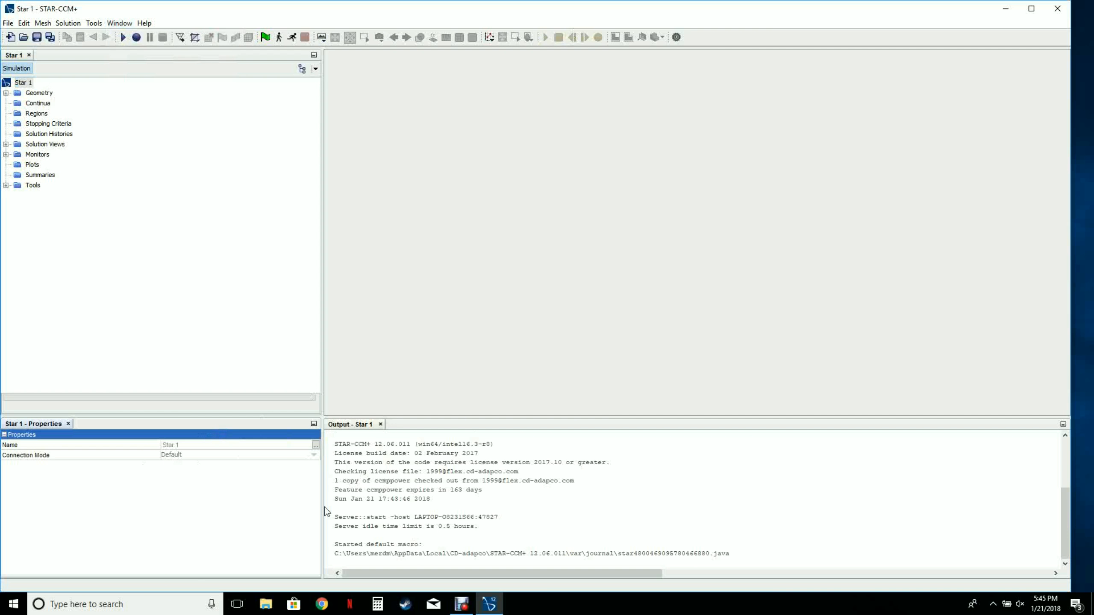
left_click_drag(404, 432, 403, 418)
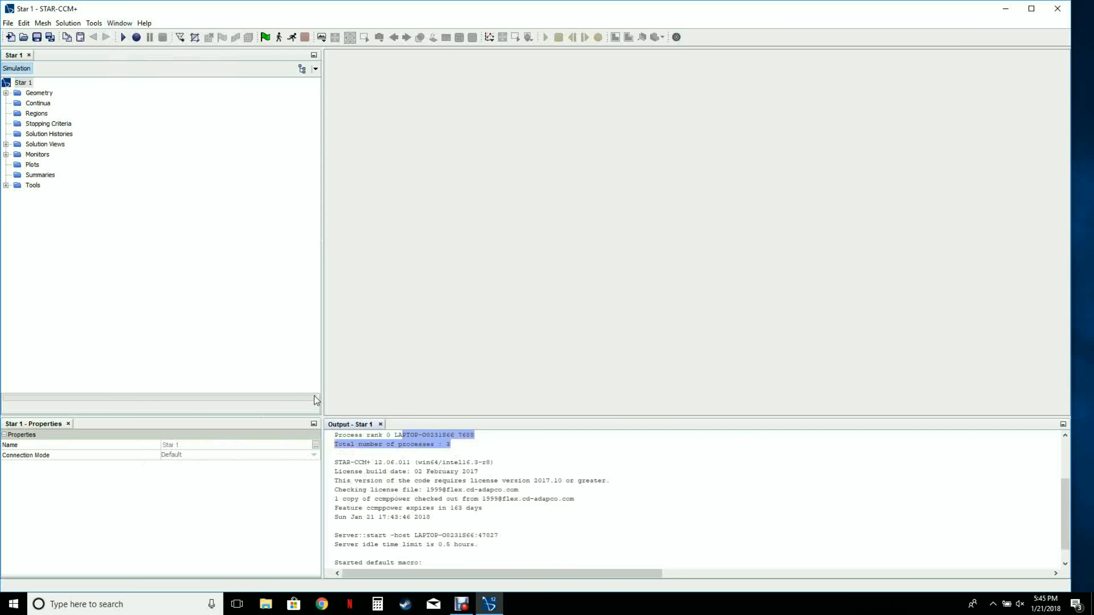
Create a new 3D-CAD model under the simulation's Geometry node.
left_click(5, 93)
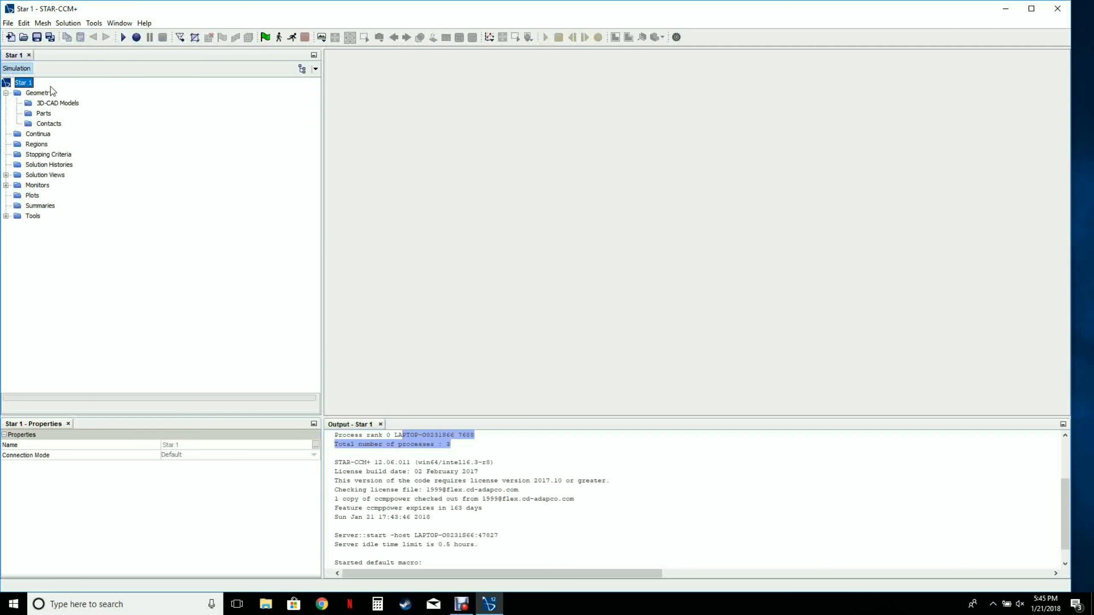
right_click(52, 104)
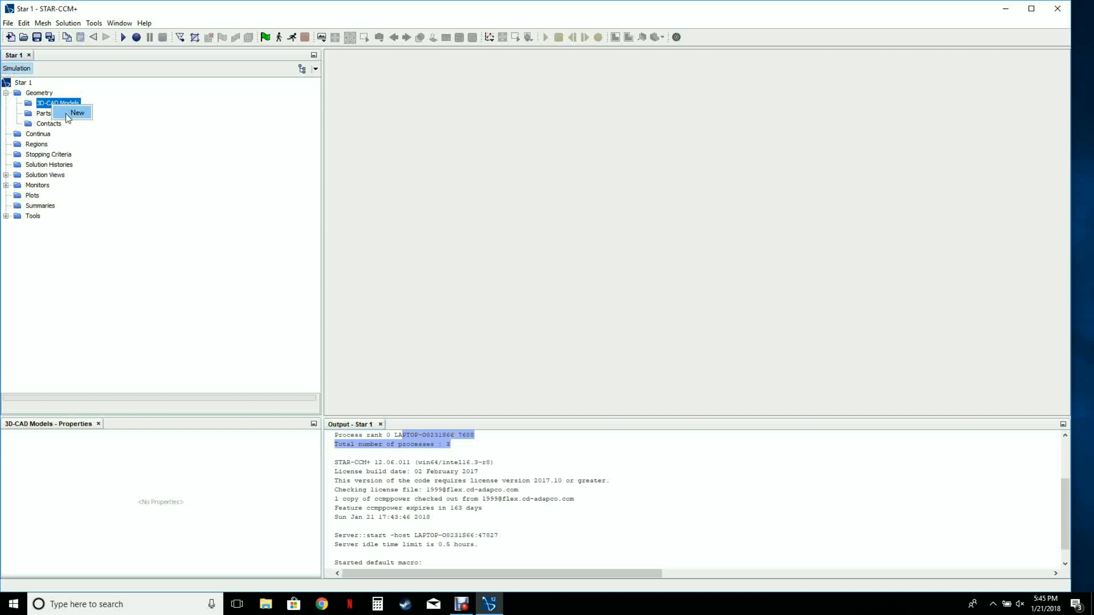
left_click(65, 113)
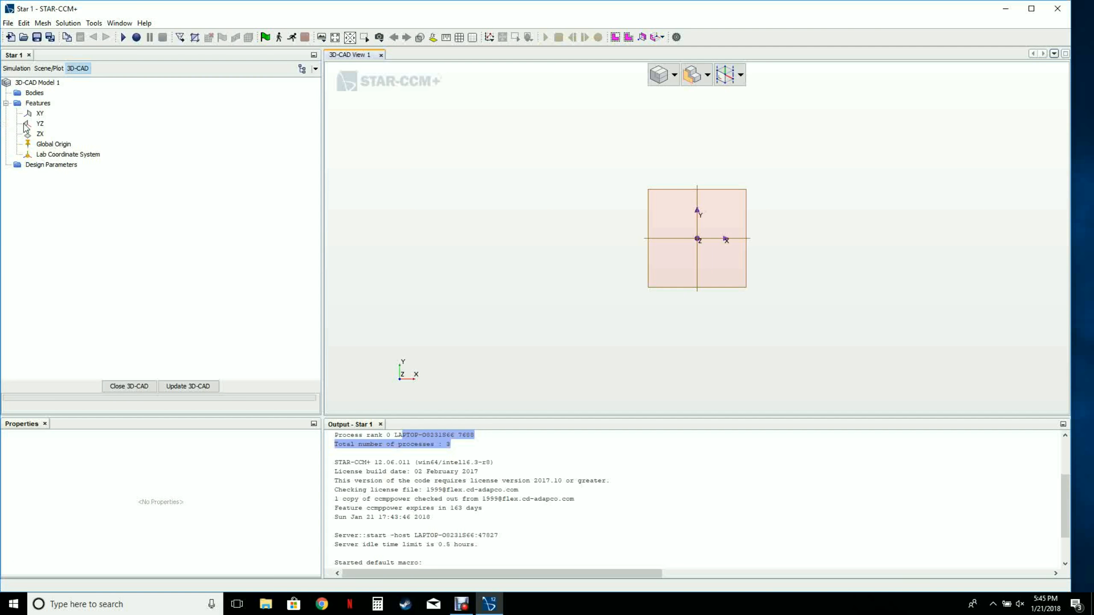
Create a sketch on the XY plane of the new 3D-CAD model.
left_click(40, 114)
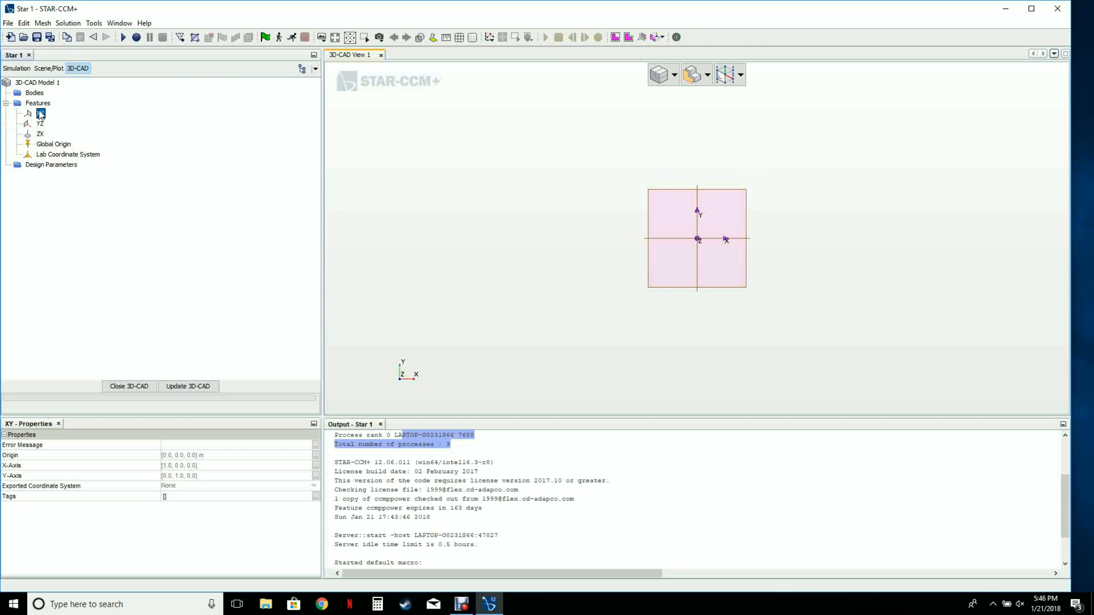
right_click(41, 114)
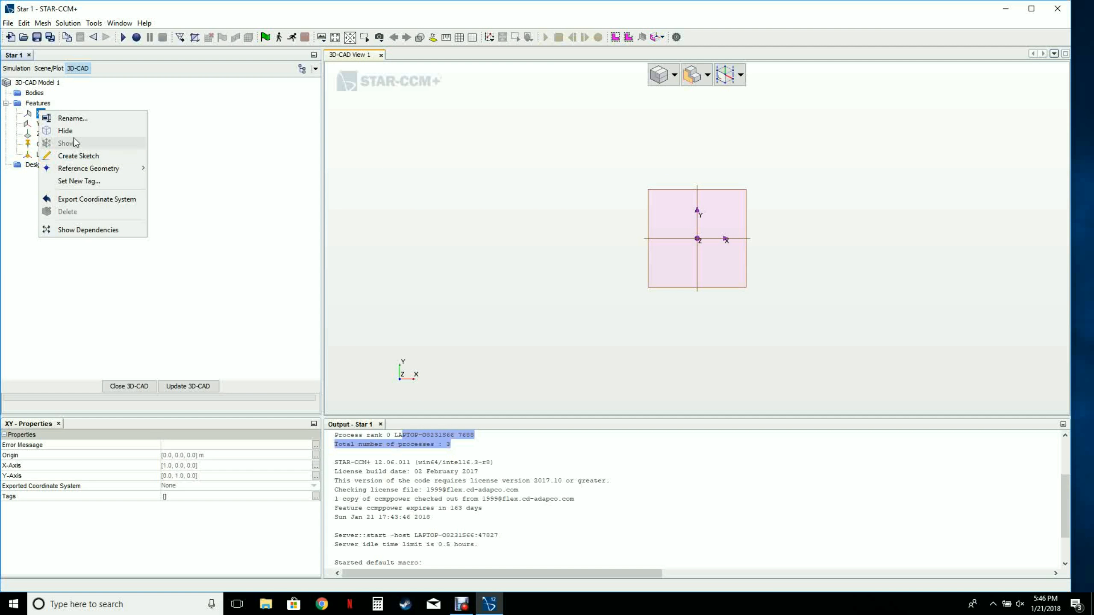
left_click(79, 156)
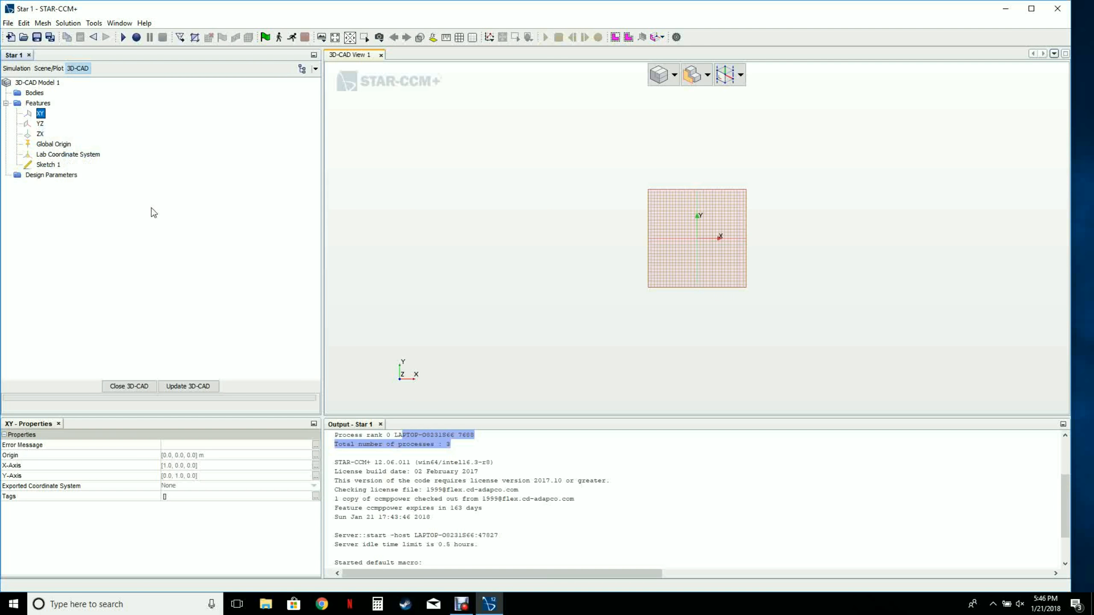
scroll(757, 240, "up", 3)
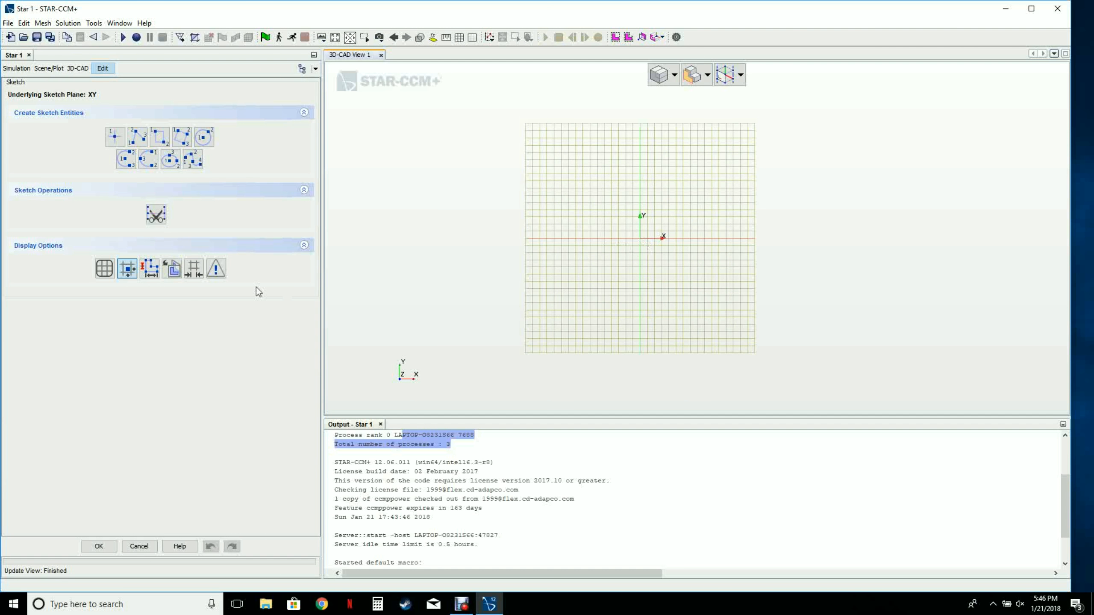
Set the sketch grid spacing to 0.005 m.
left_click(187, 266)
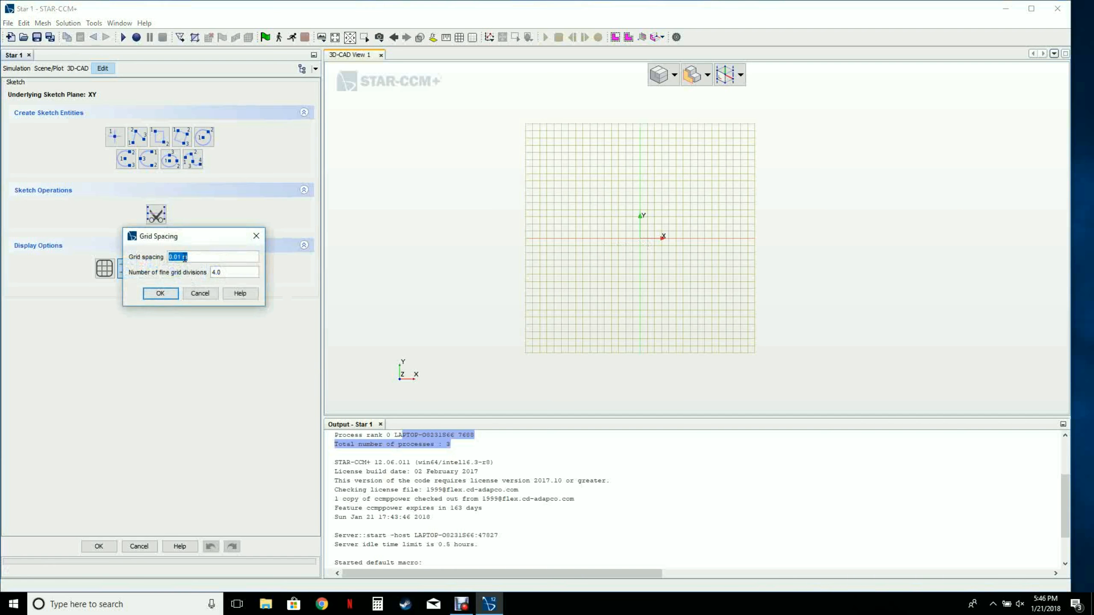
left_click(176, 257)
left_click_drag(176, 257, 178, 257)
type("005")
left_click(161, 294)
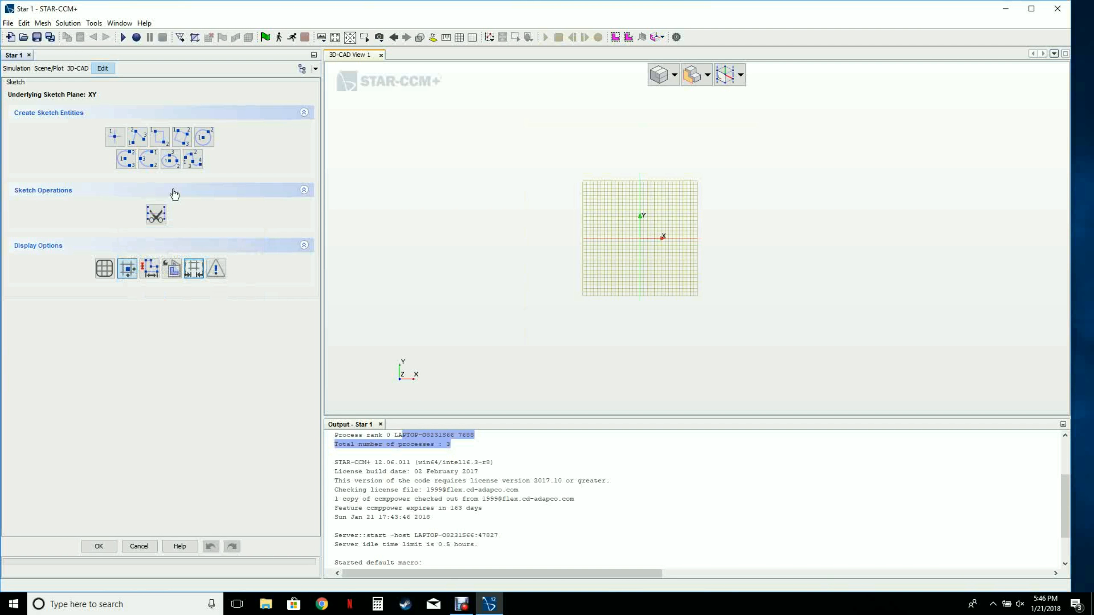
Draw a closed stepped line profile through (0, 0.005), (0, 0.075), (0.175, 0.075), (0.175, 0), (-0.105, 0) and (-0.105, 0.005) m.
left_click(139, 138)
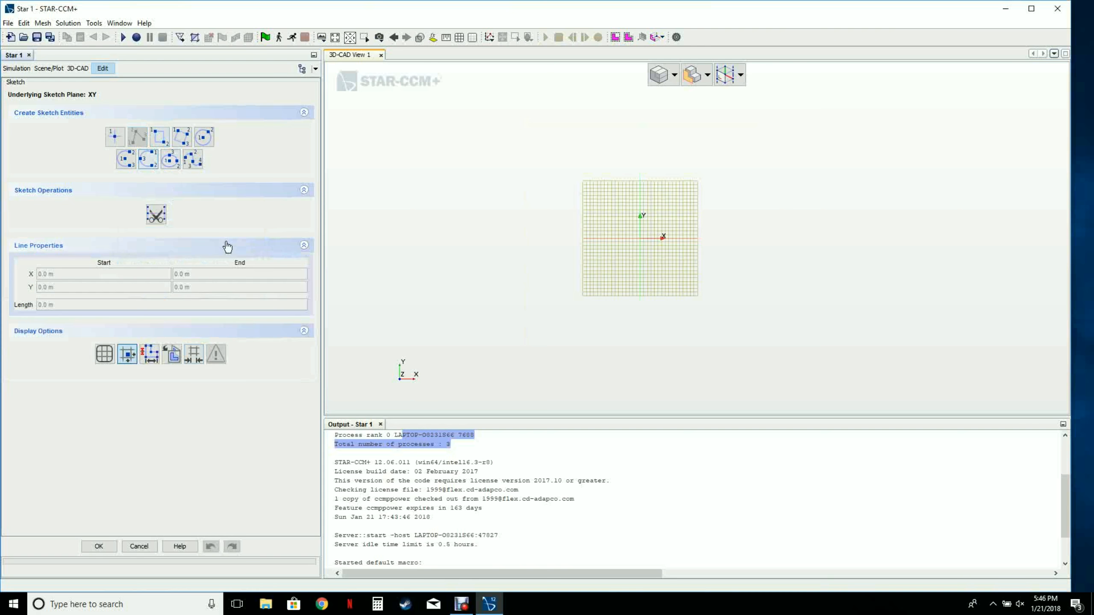
scroll(657, 233, "up", 6)
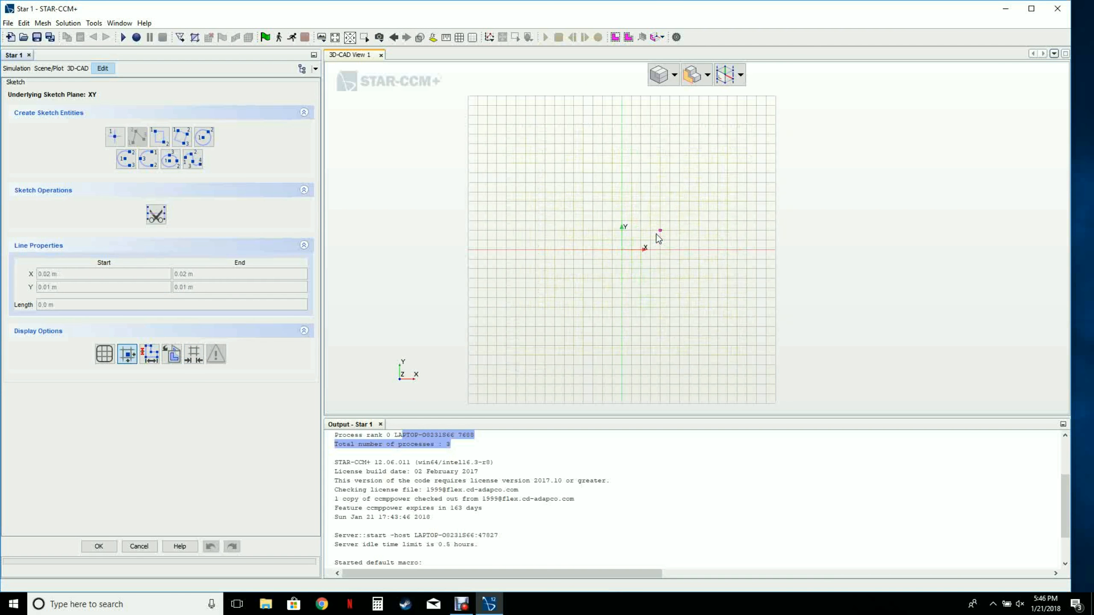
scroll(635, 262, "down", 1)
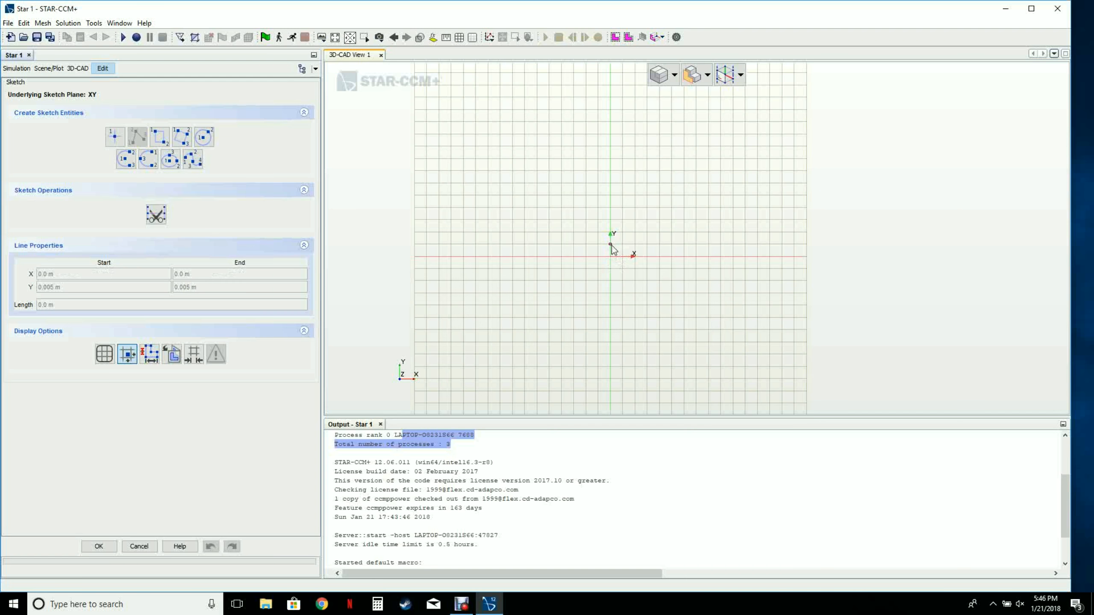
left_click(611, 245)
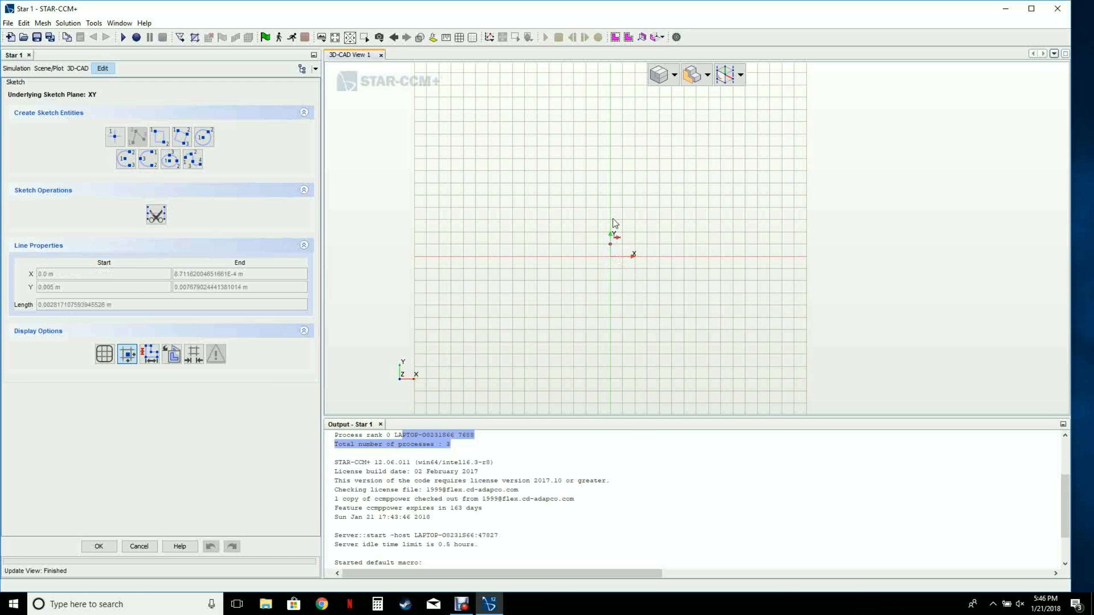
scroll(615, 162, "down", 3)
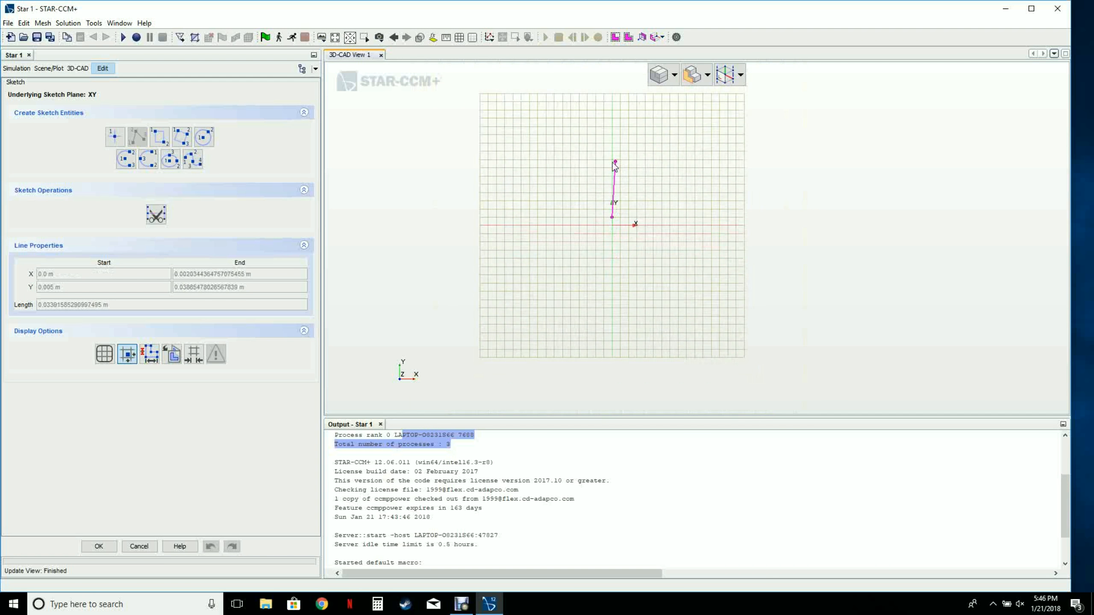
left_click(611, 106)
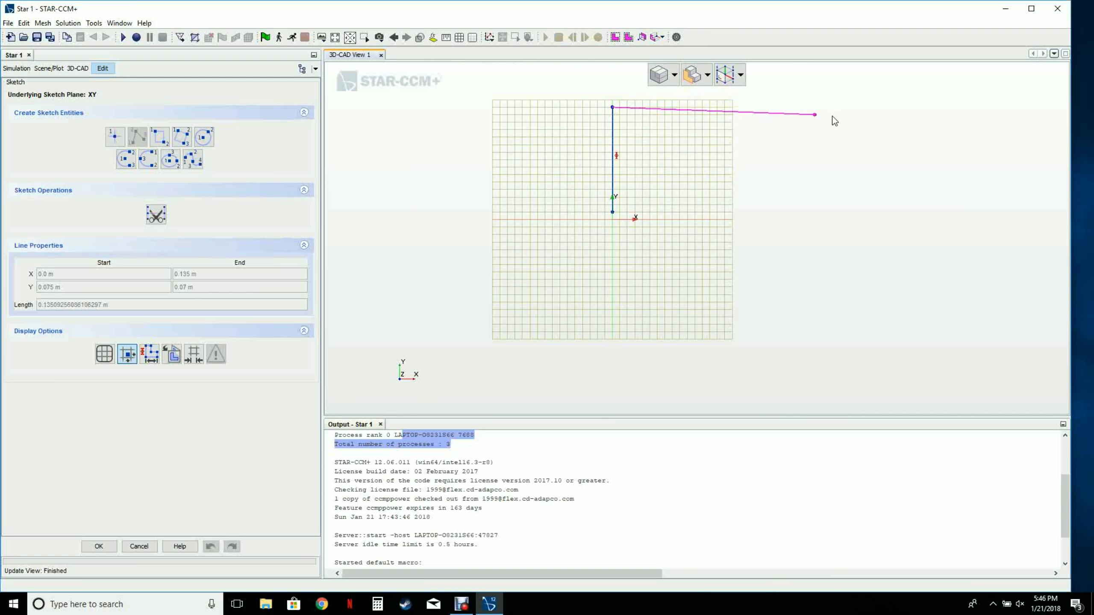
left_click(875, 107)
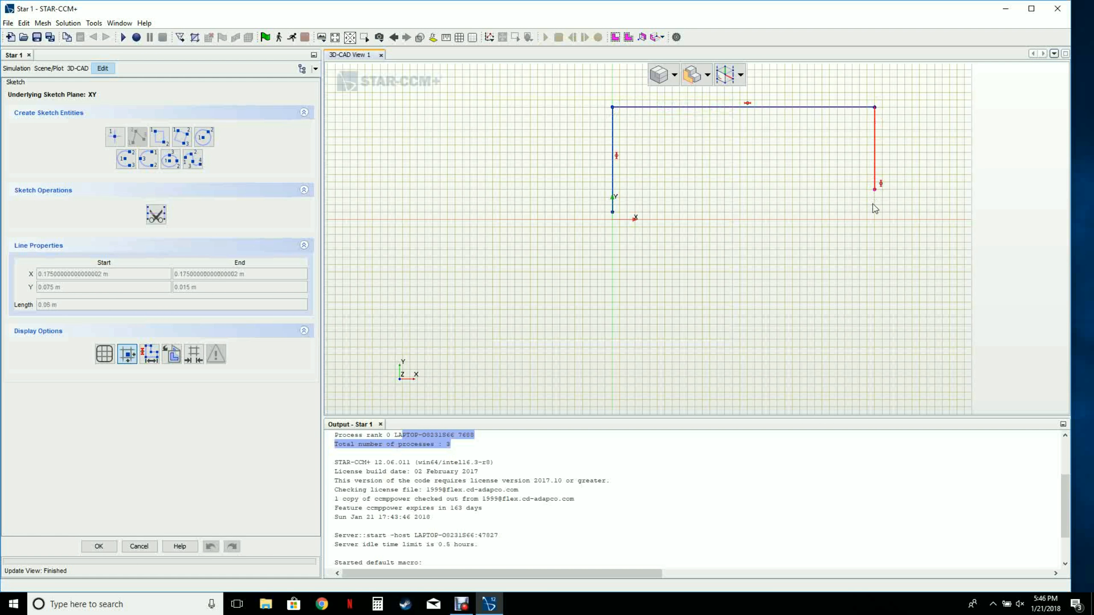
left_click(874, 220)
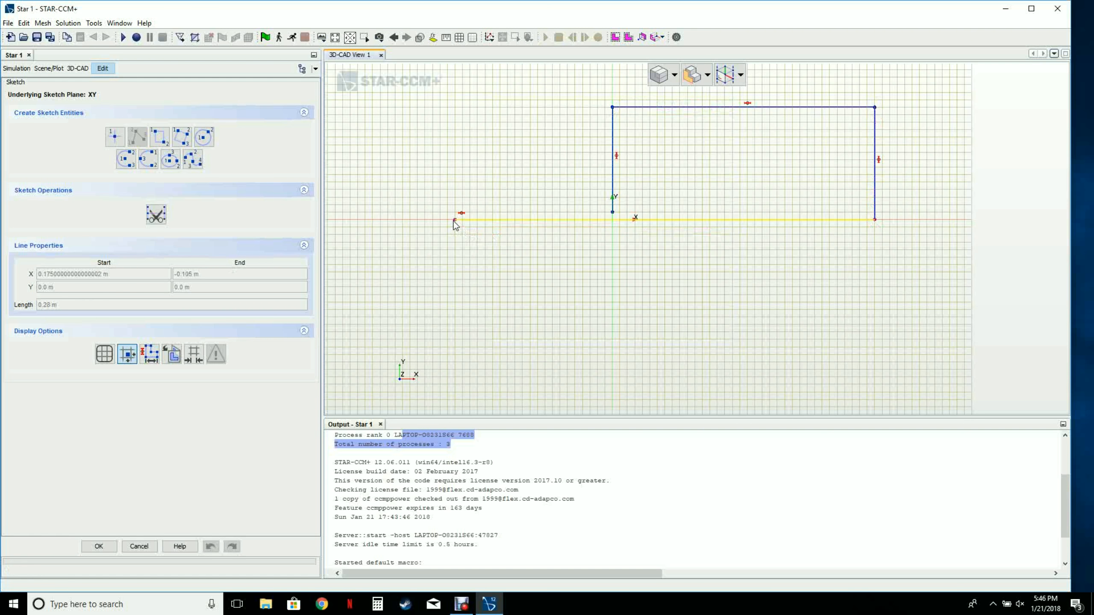
left_click(455, 220)
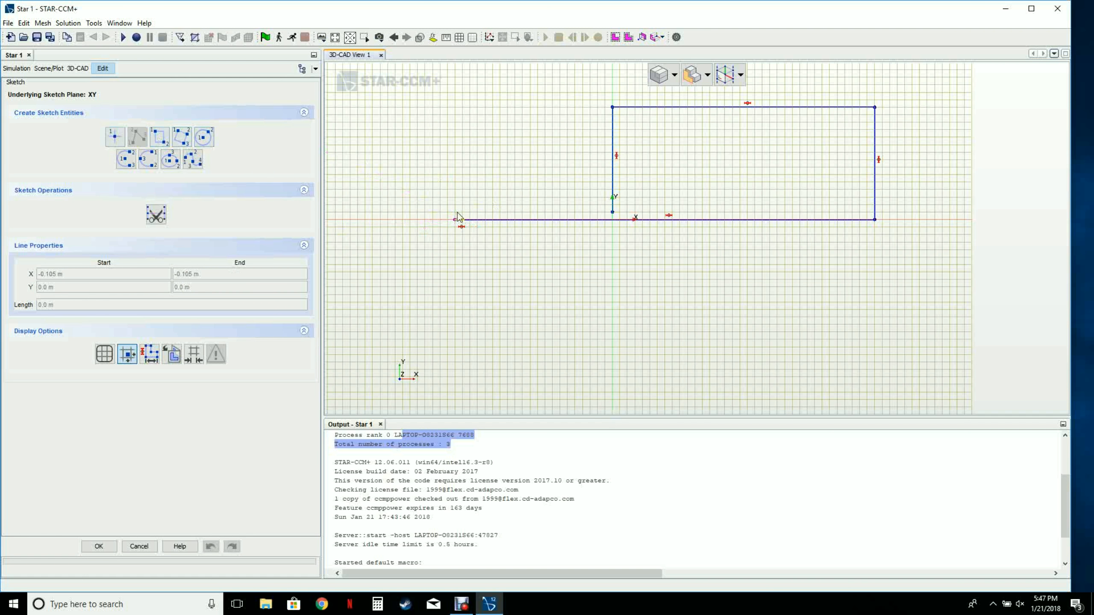
left_click(456, 212)
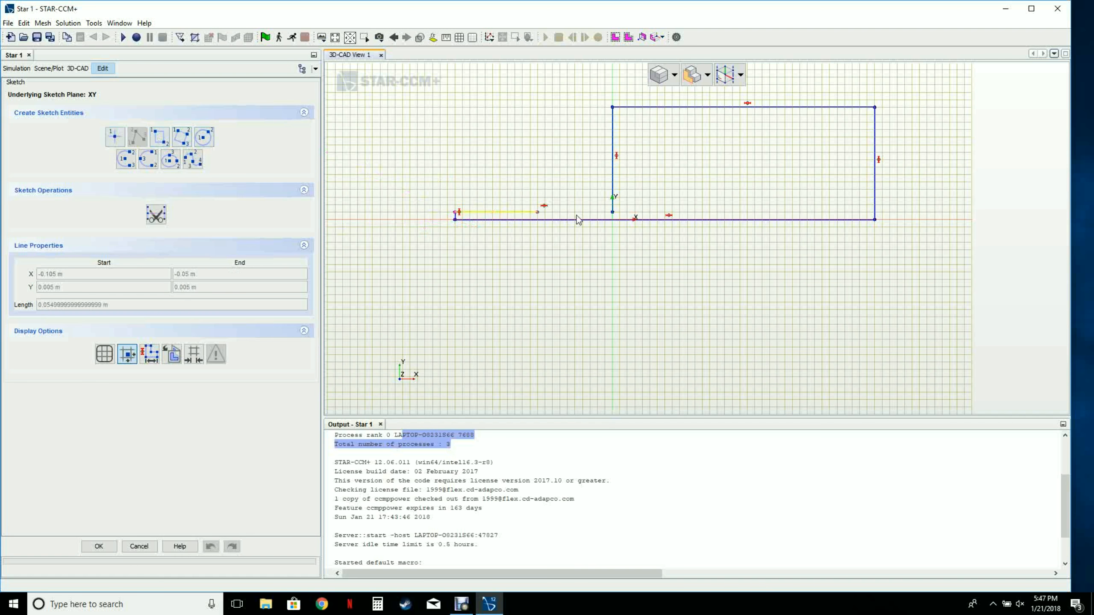
left_click(614, 216)
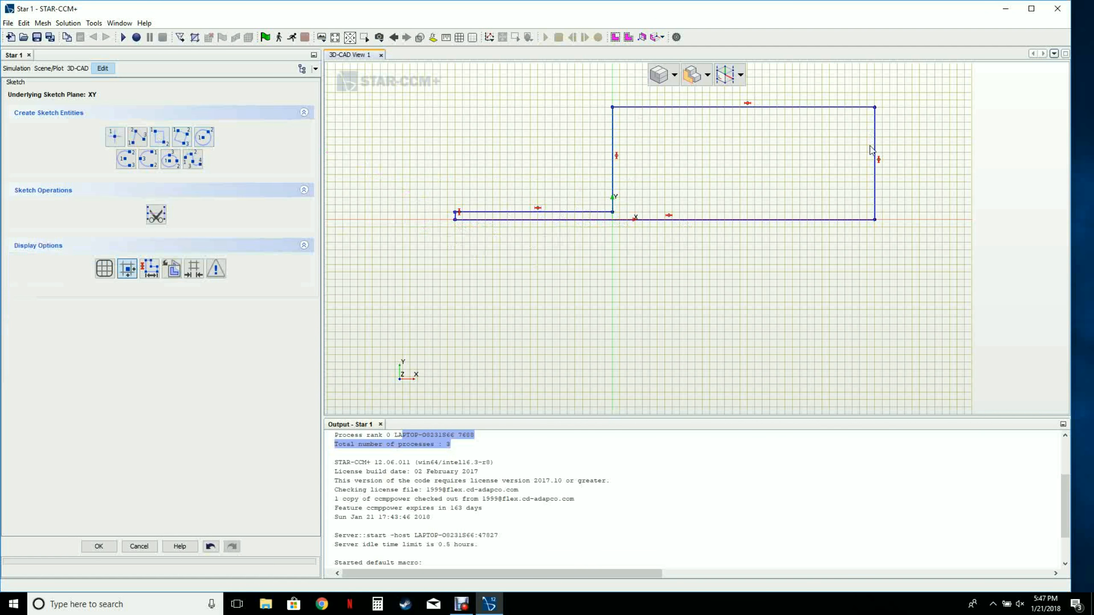
left_click_drag(871, 138, 639, 90)
left_click_drag(860, 170, 1053, 167)
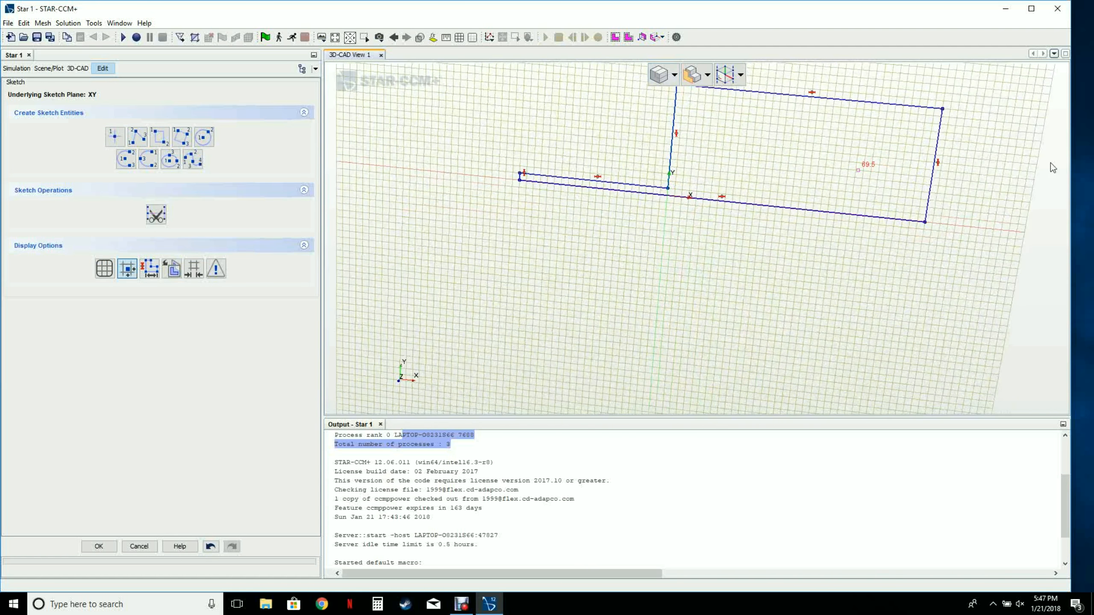
mouse_move(905, 159)
left_mouse_down()
mouse_move(912, 138)
mouse_move(882, 164)
left_mouse_up()
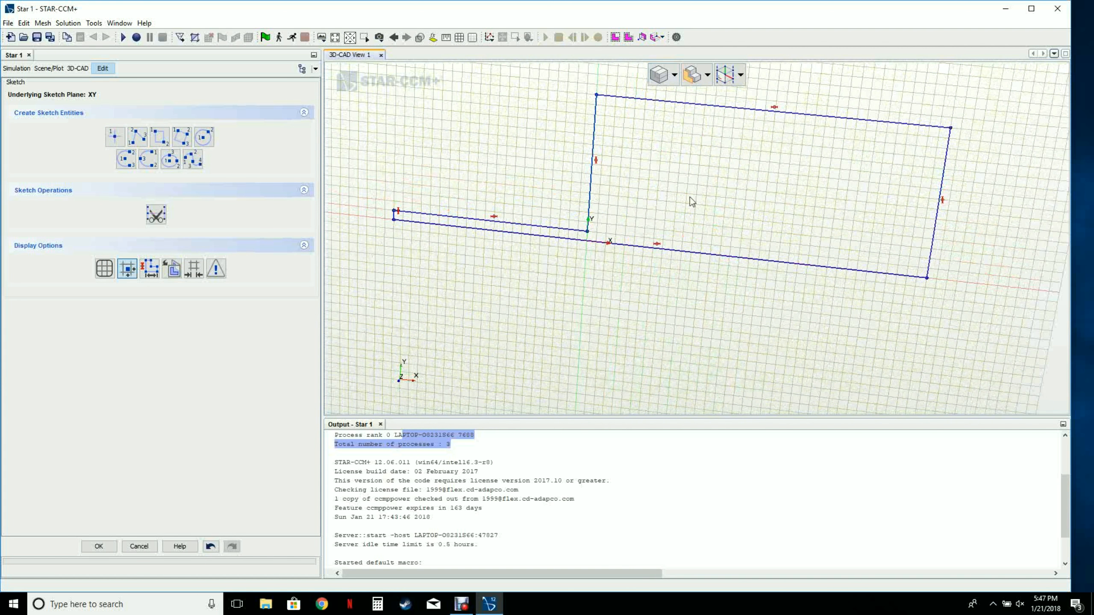
scroll(829, 155, "down", 1)
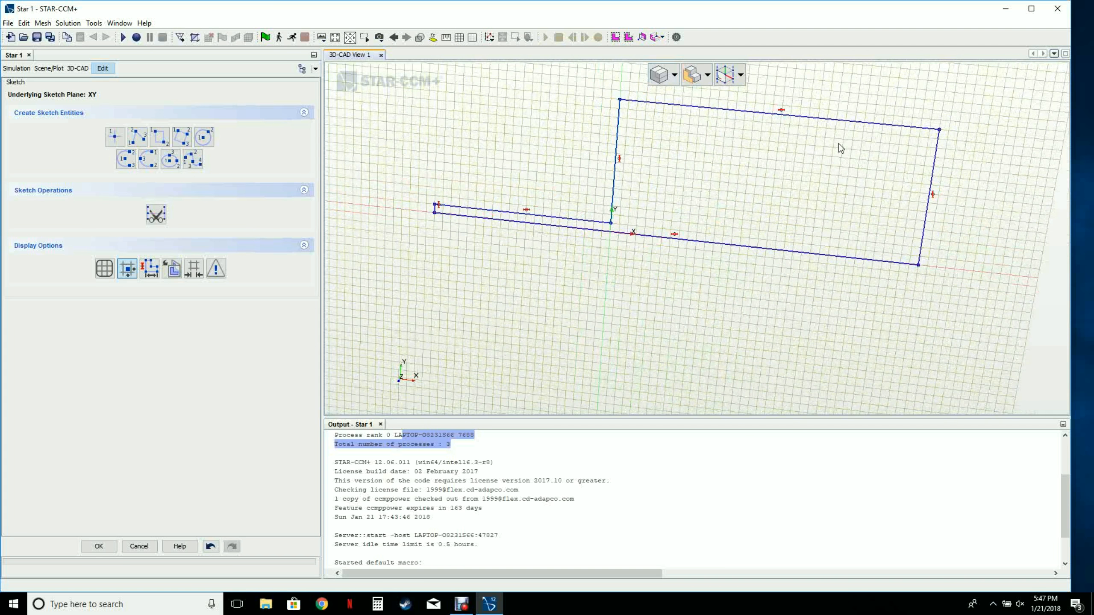
Examine the constraint and dimension options available for the profile's long top line and adjoining right-hand vertical line.
left_click(926, 129)
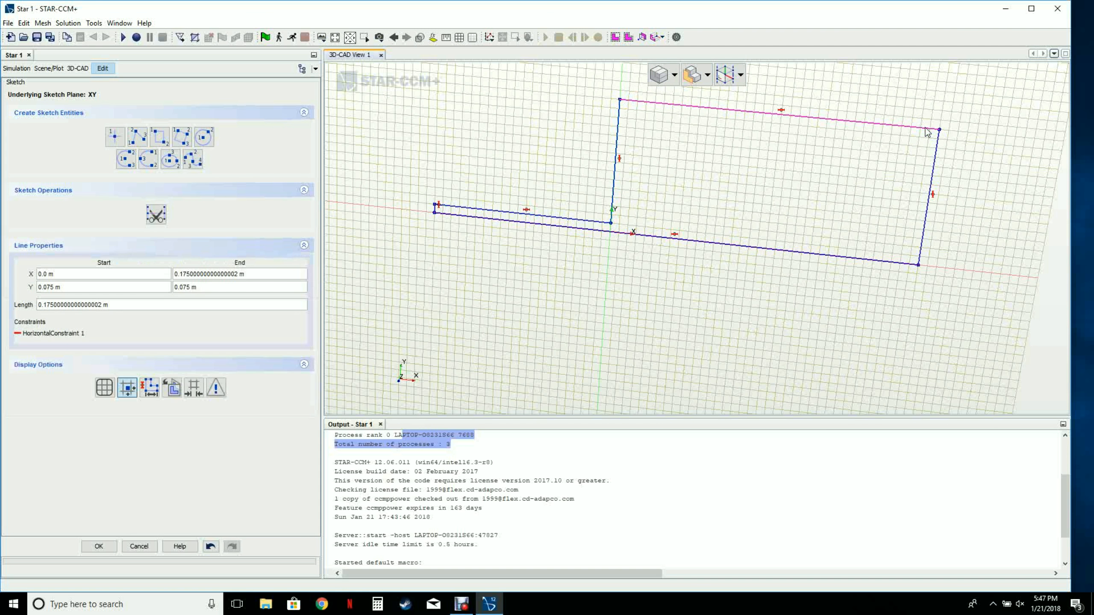
left_click(937, 147, "ctrl")
right_click(937, 149)
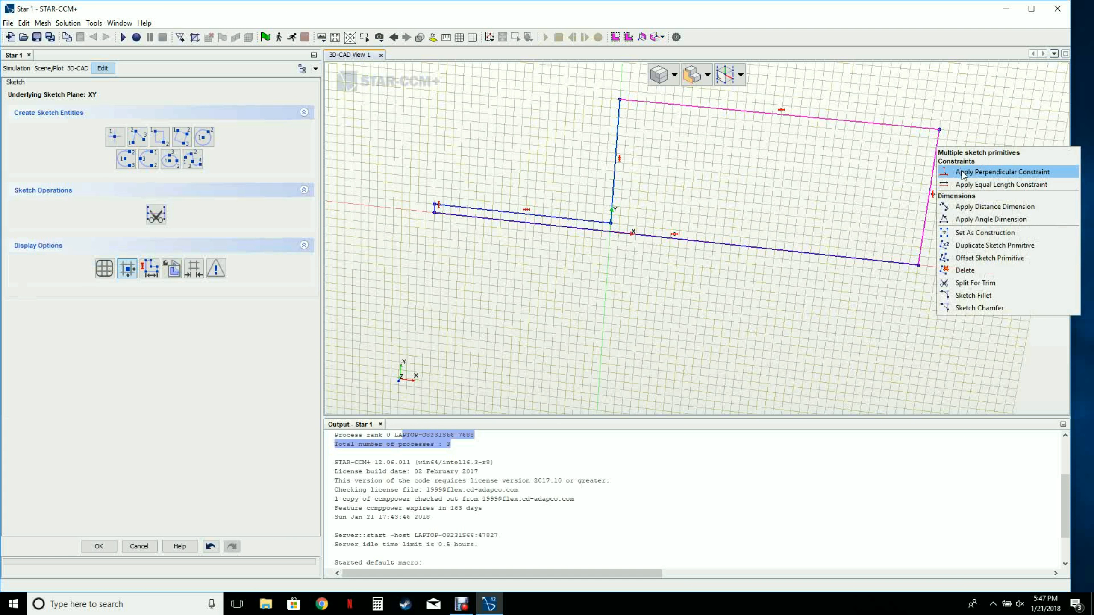
left_click(818, 162)
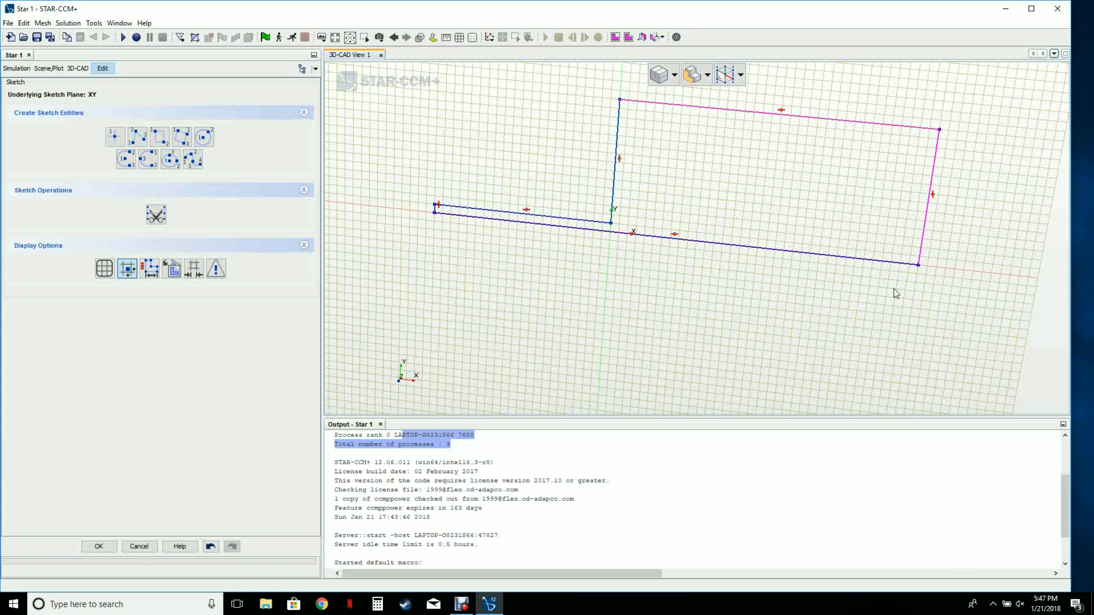
left_click(896, 265, "ctrl")
Inspect the coordinates of the profile's inner step corner on the Y axis.
scroll(609, 222, "up", 3)
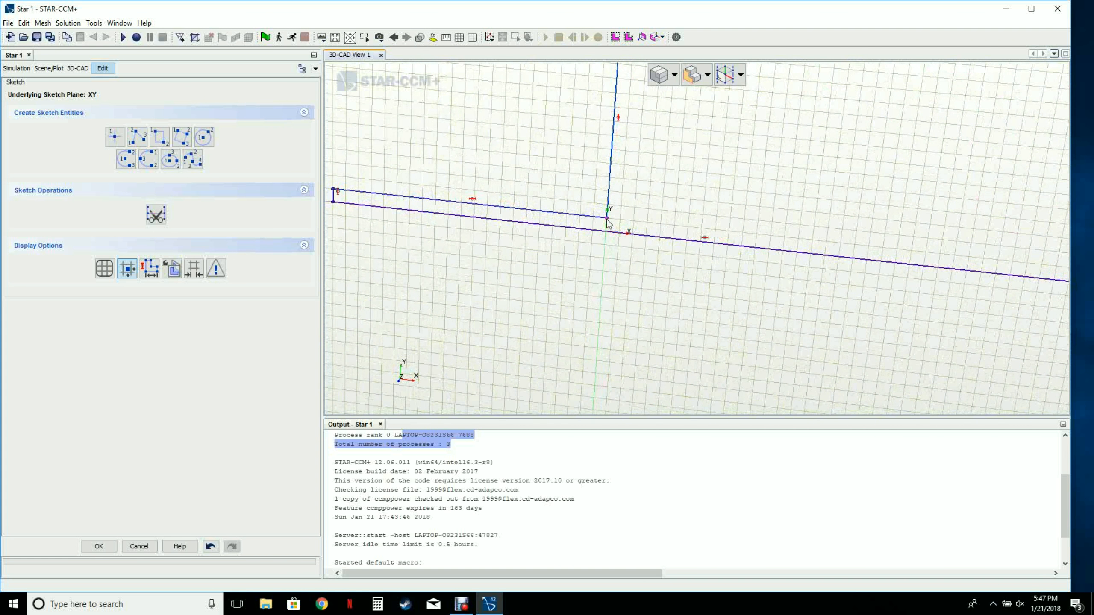
left_click(607, 218)
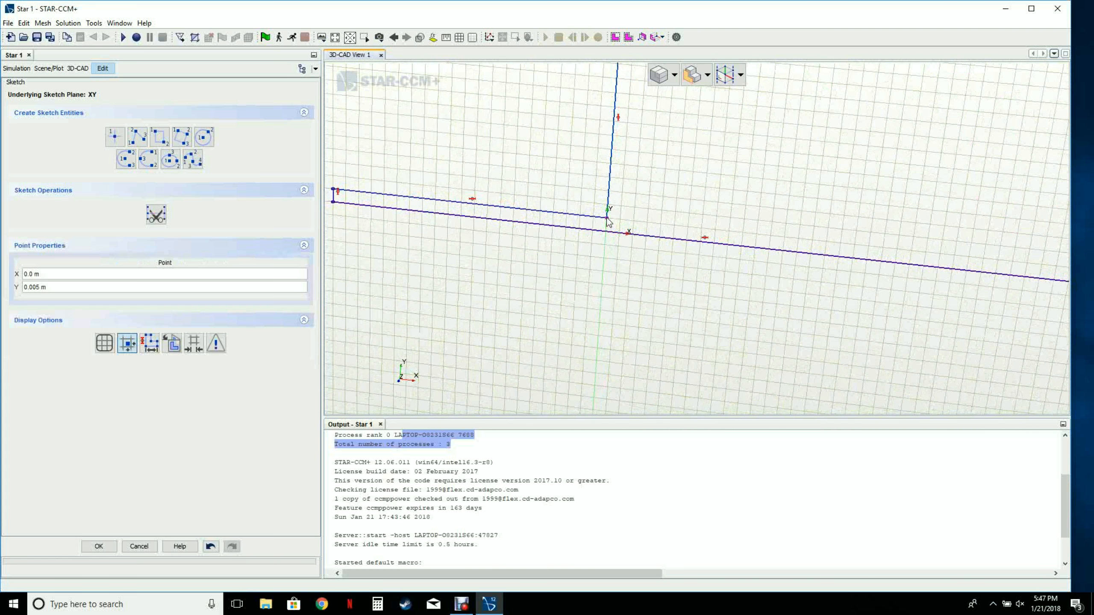
scroll(607, 220, "down", 3)
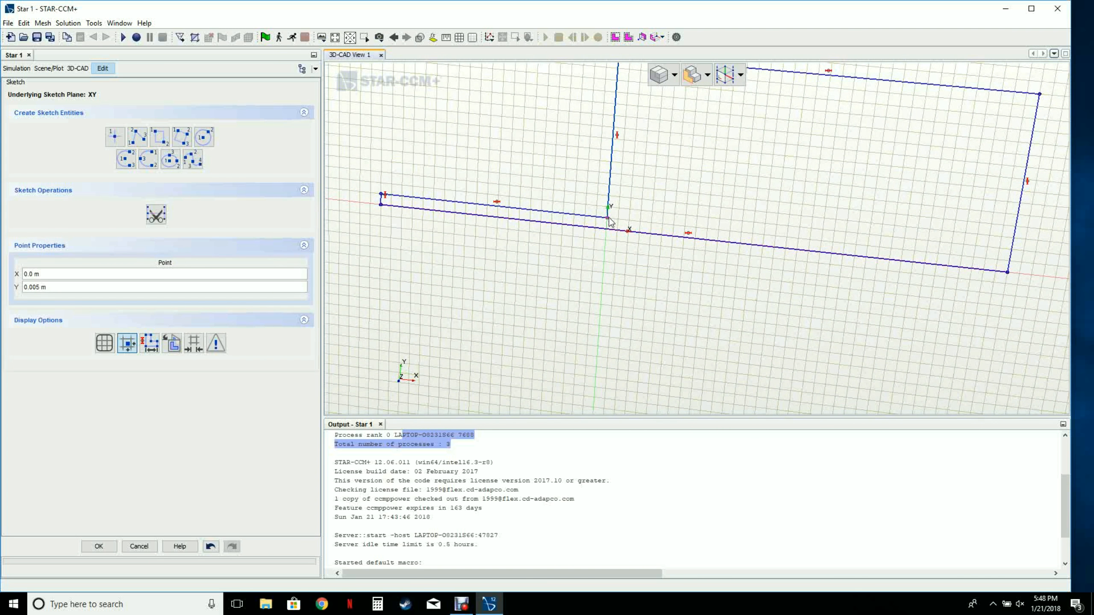
Apply a fixation constraint to the profile's inner step corner point on the Y axis.
right_click(607, 221)
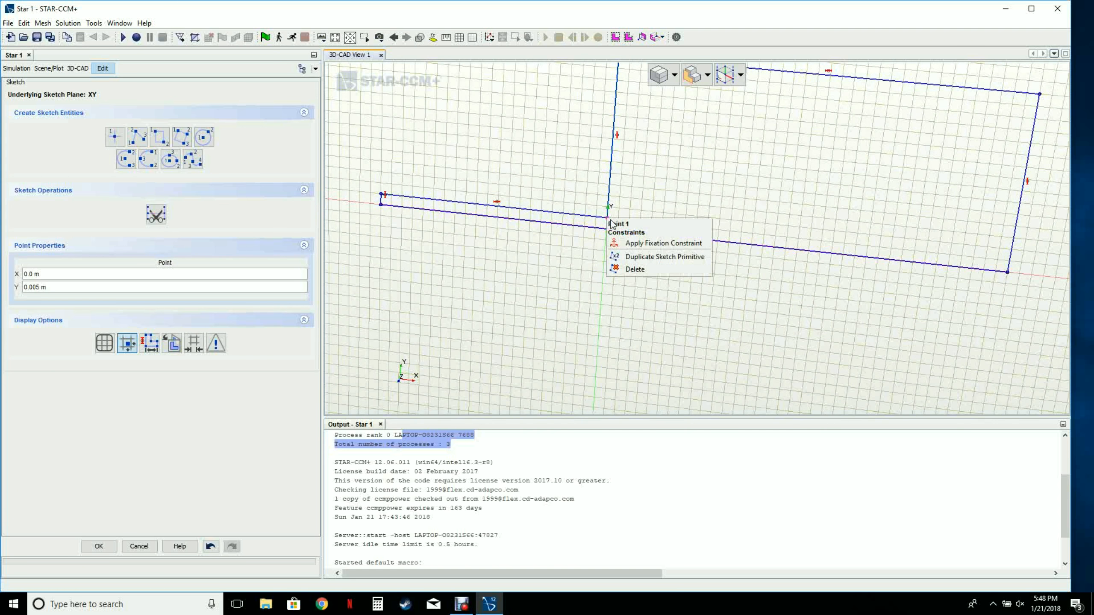
left_click(639, 244)
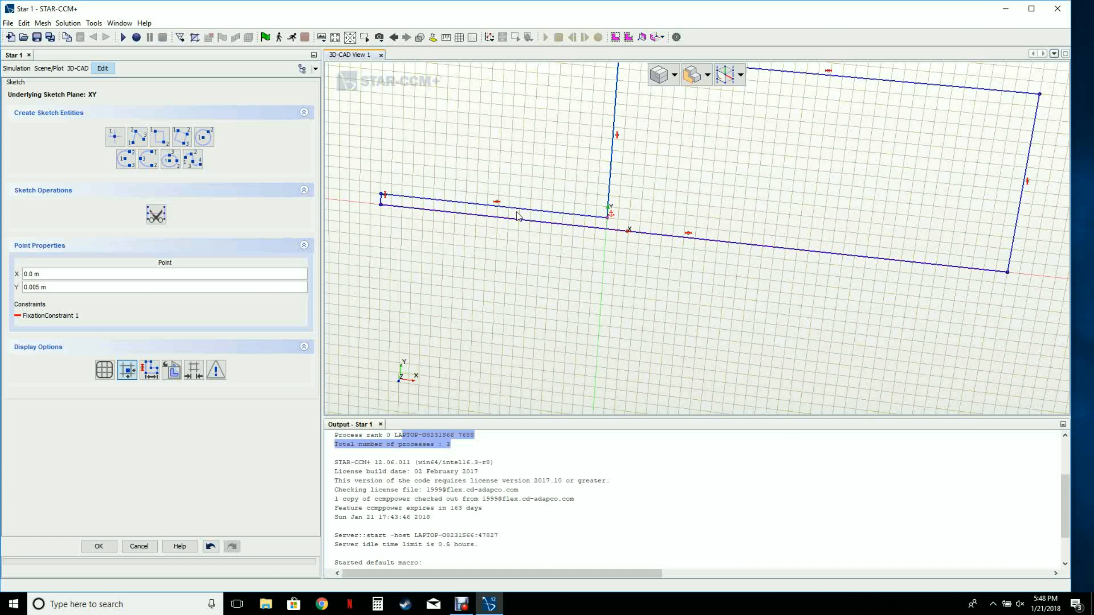
Apply a 0.005 m length dimension to the short vertical line closing the narrow channel and expose it as parameter PipeRadius.
scroll(652, 175, "down", 3)
scroll(651, 177, "down", 2)
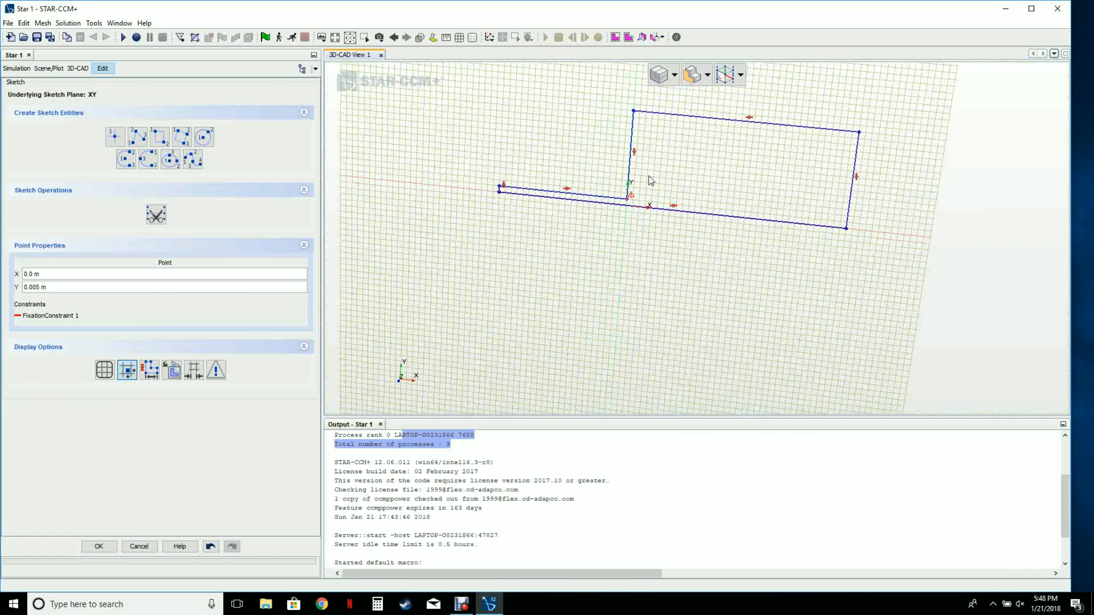
scroll(649, 177, "up", 2)
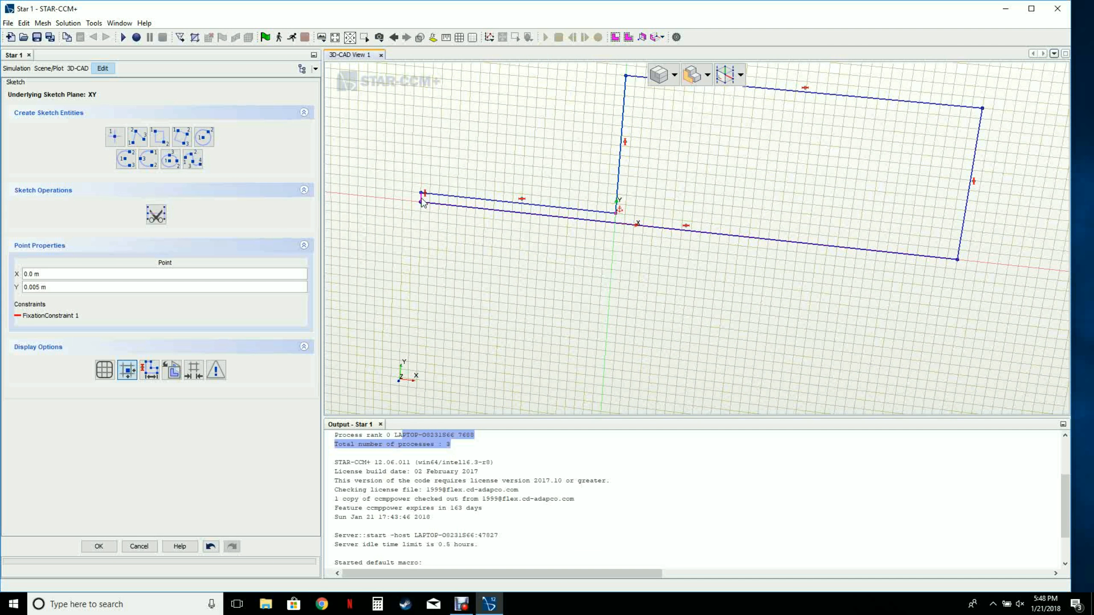
left_click(422, 200)
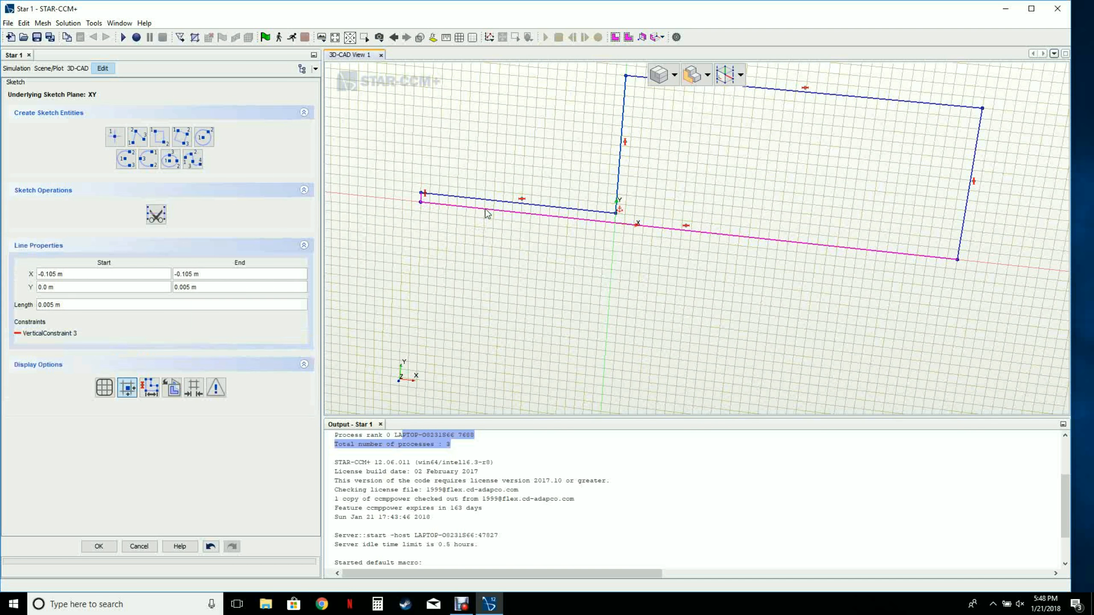
right_click(422, 202)
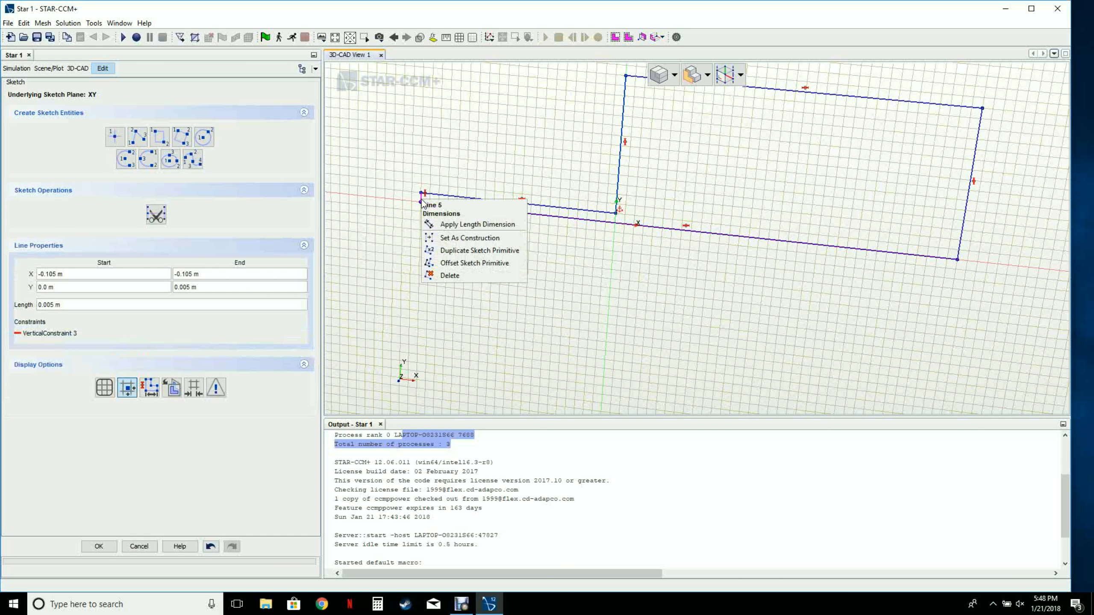
left_click(449, 222)
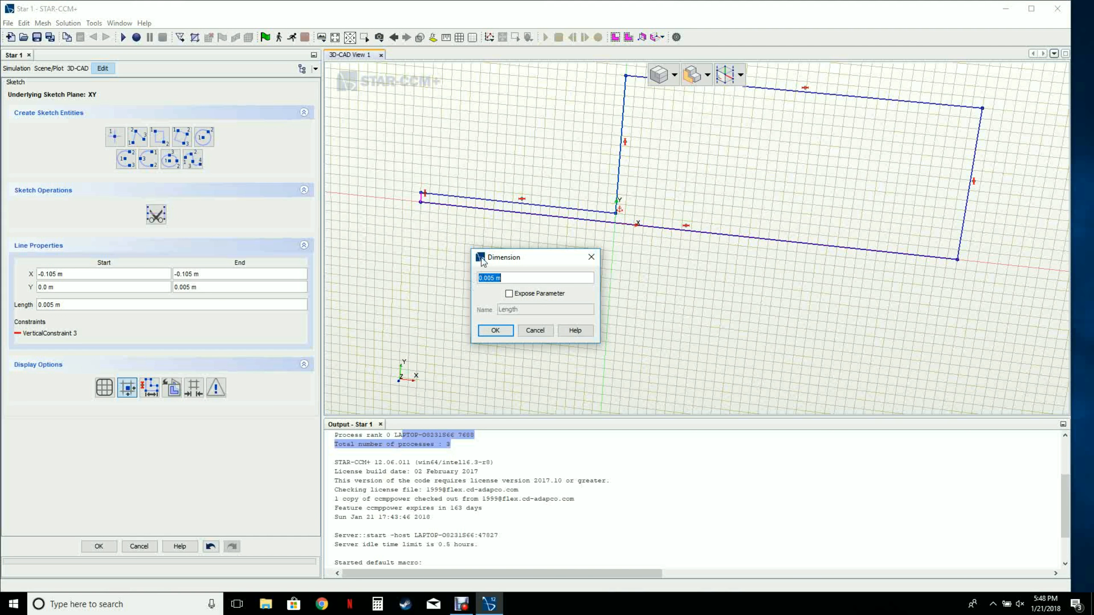
left_click(509, 295)
left_click_drag(521, 312, 489, 308)
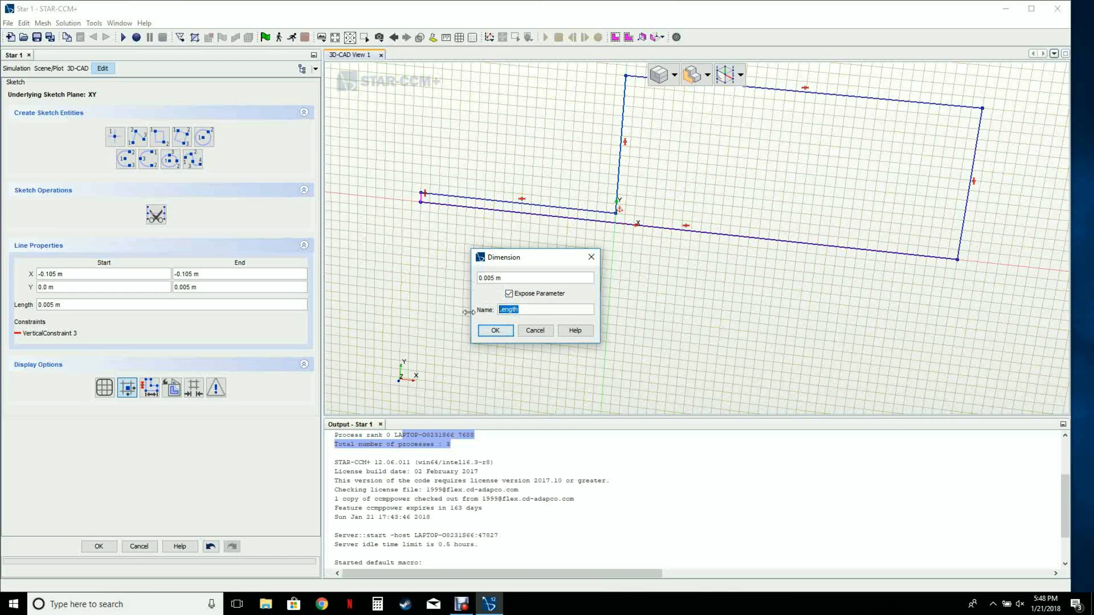
type("PipeRadius")
left_click(496, 331)
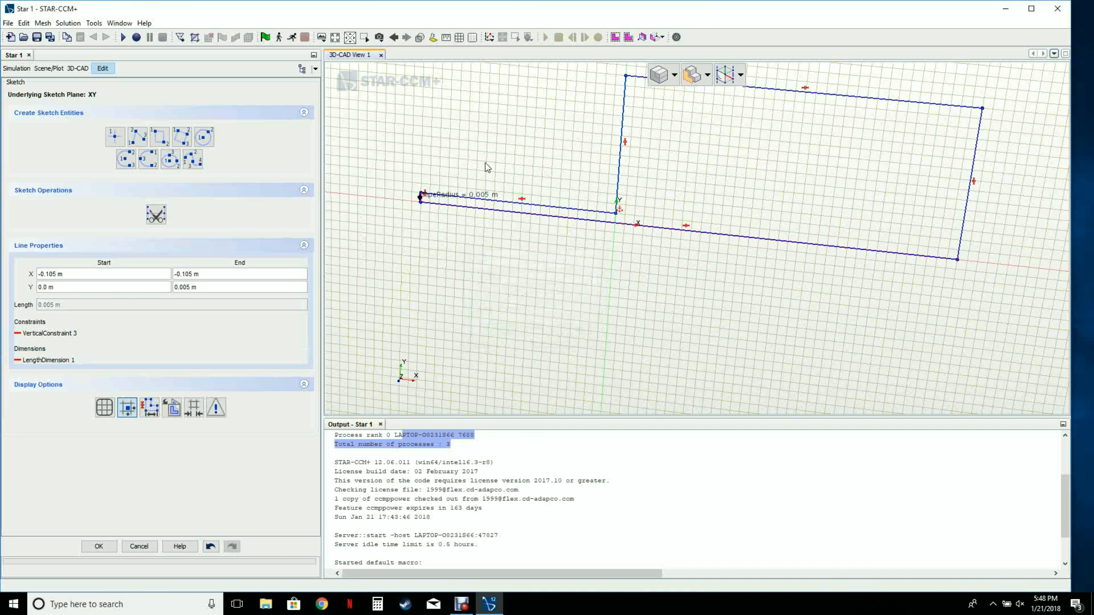
Dimension the right-hand vertical line's length as $PipeRadius*50 and expose it as parameter OuterRadius.
left_click(966, 211)
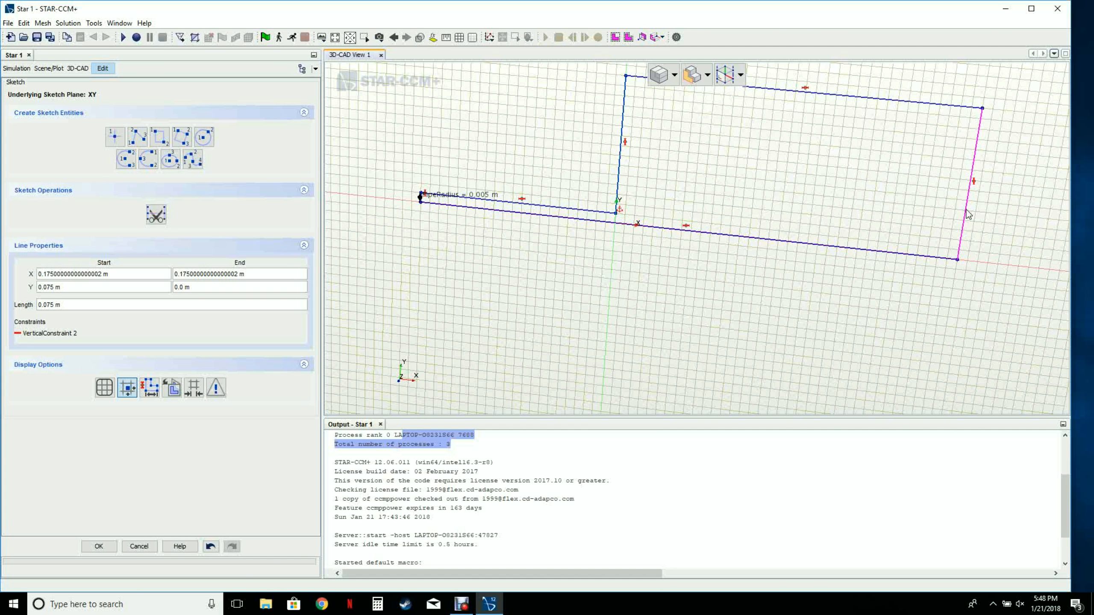
right_click(967, 213)
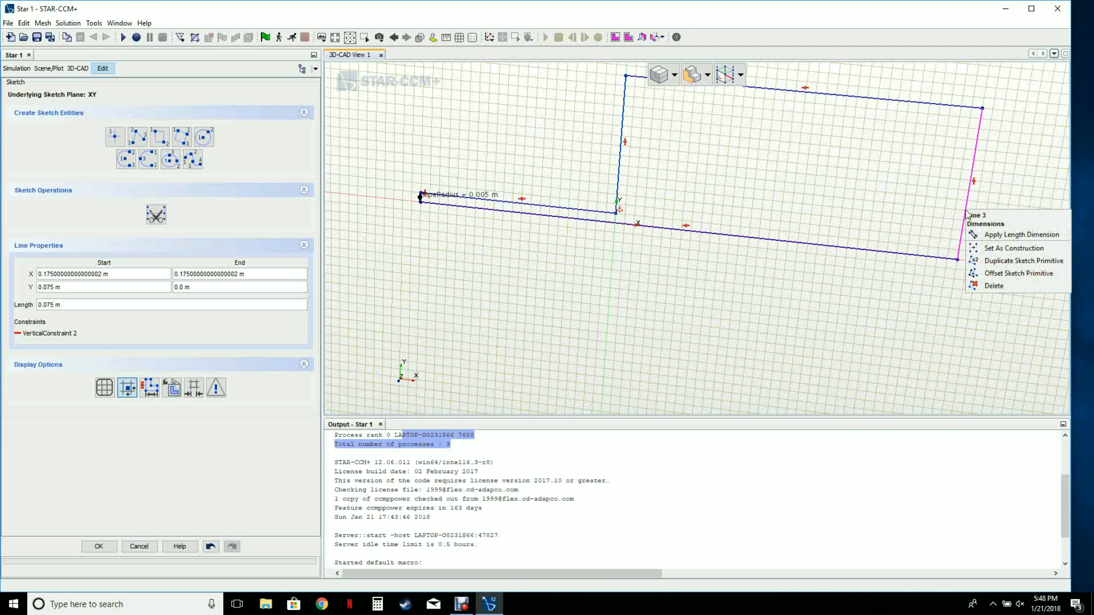
left_click(993, 235)
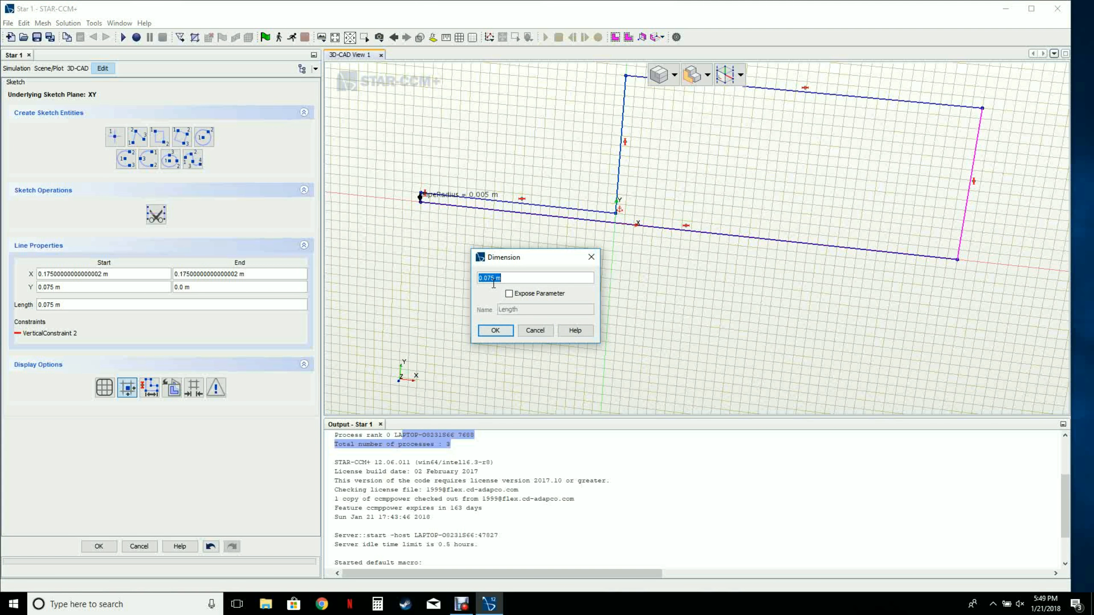
type("$")
type("P")
type("ipe")
type("e")
type("Radius")
type("*50")
left_click(509, 295)
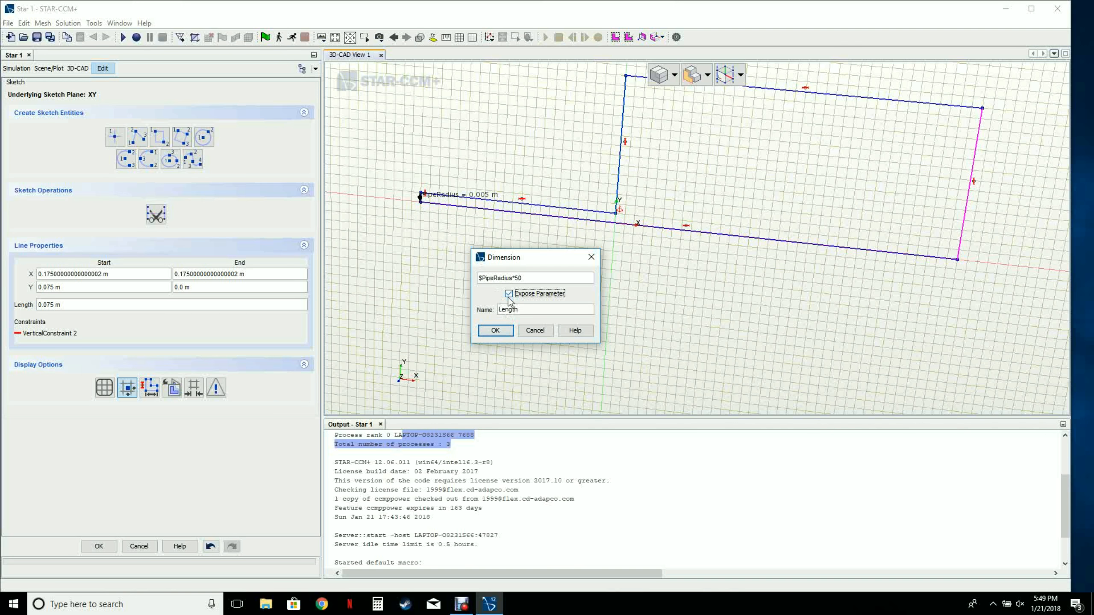
key("Tab")
type("Outer")
type("Rsd")
key("BackSpace")
key("BackSpace")
type("adius")
left_click(499, 330)
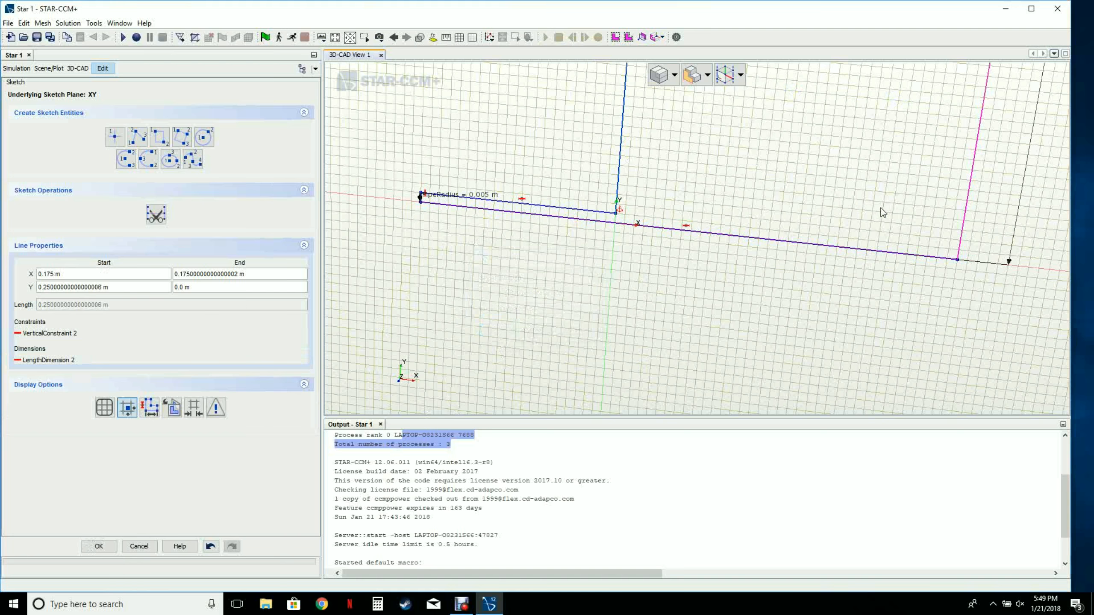
Dimension the profile's long top line as $PipeRadius*2*100 and expose it as a parameter with the default name.
scroll(881, 208, "down", 6)
scroll(952, 109, "up", 2)
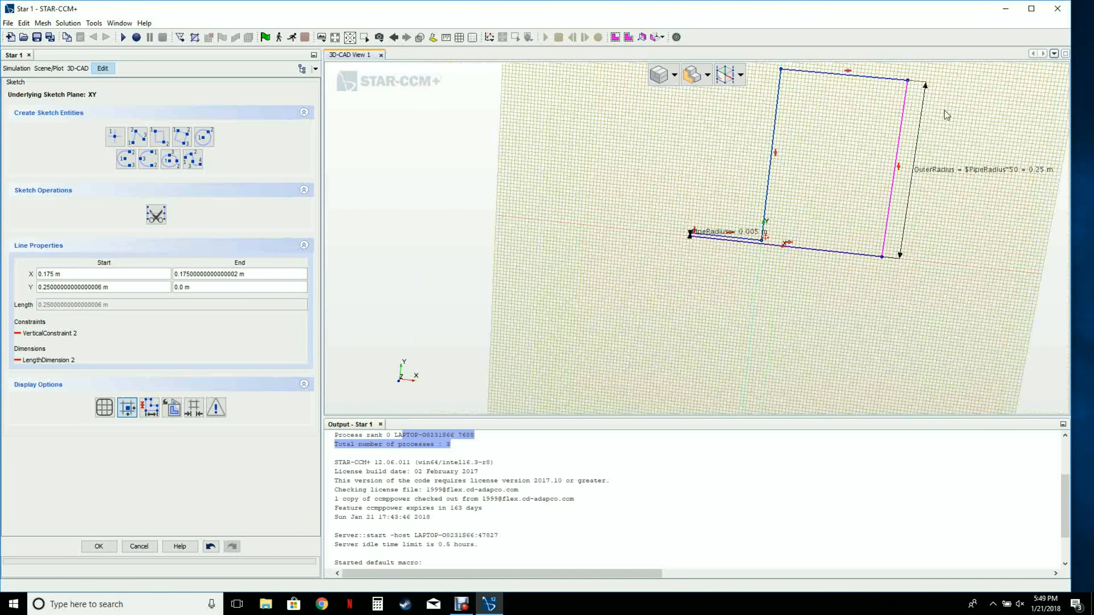
scroll(853, 126, "down", 2)
scroll(888, 78, "up", 4)
right_click(866, 107)
left_click(887, 130)
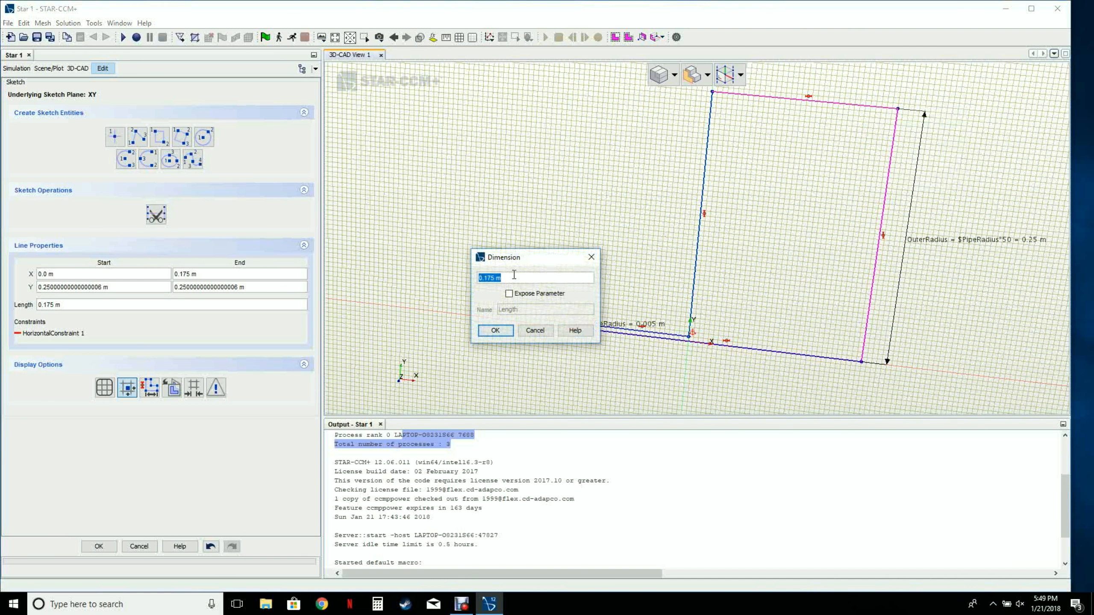
type("$PipeRadius*2*100")
left_click(509, 294)
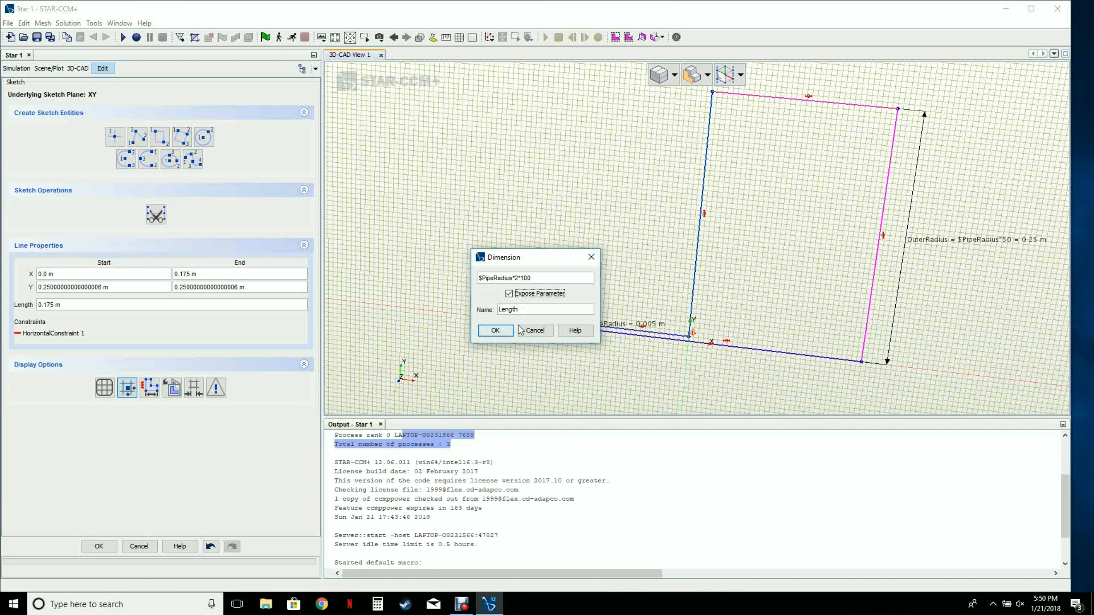
left_click(494, 330)
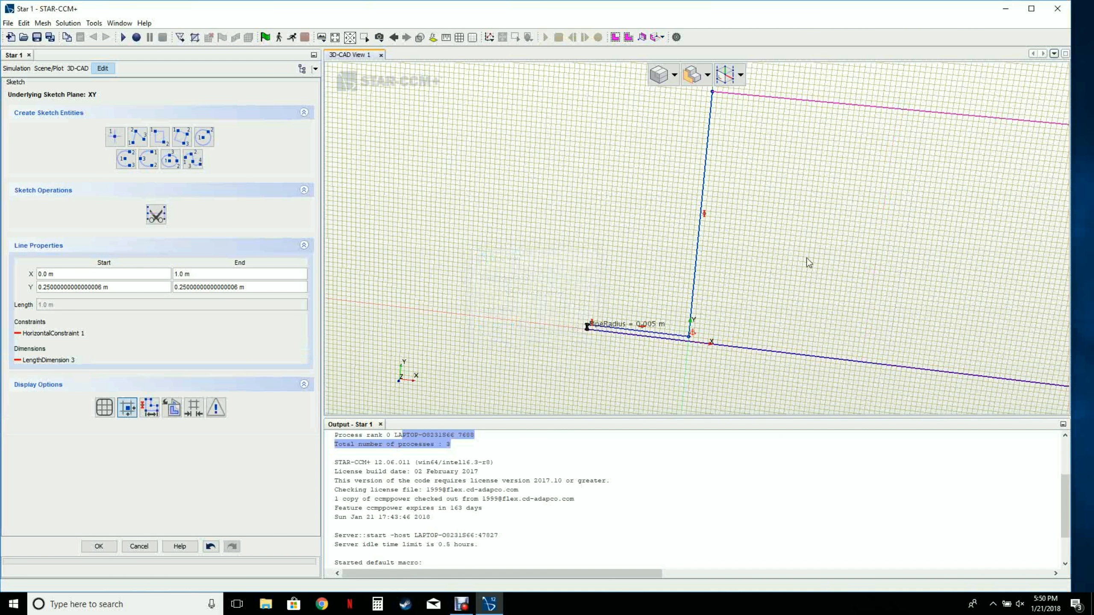
Dimension the narrow channel's upper horizontal line with the length expression $PipeRadius*50.
scroll(795, 253, "down", 5)
scroll(829, 283, "up", 4)
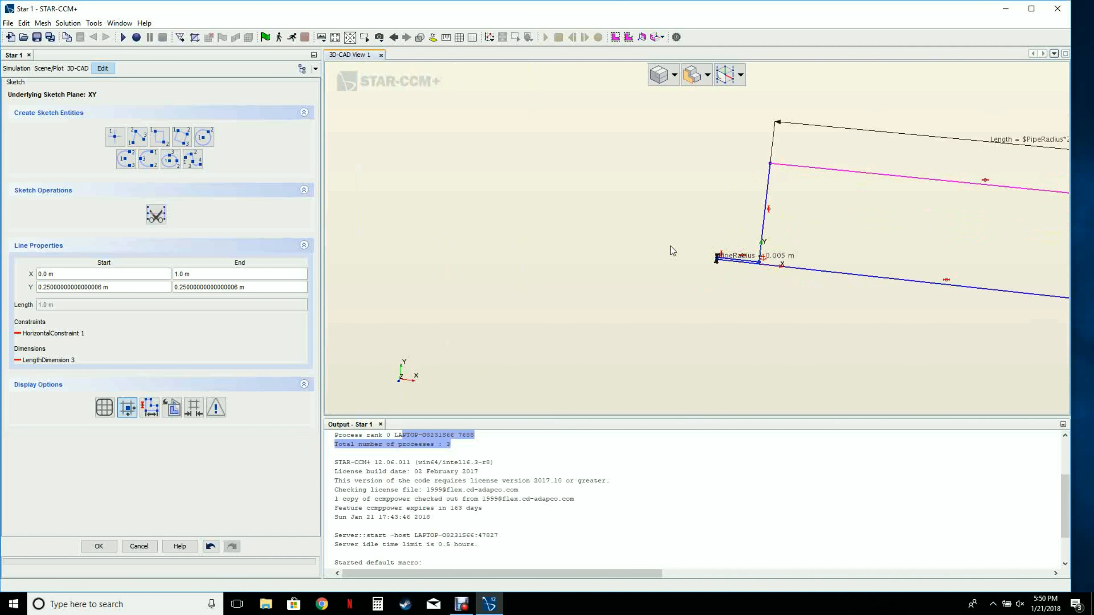
scroll(737, 243, "up", 5)
scroll(955, 289, "up", 5)
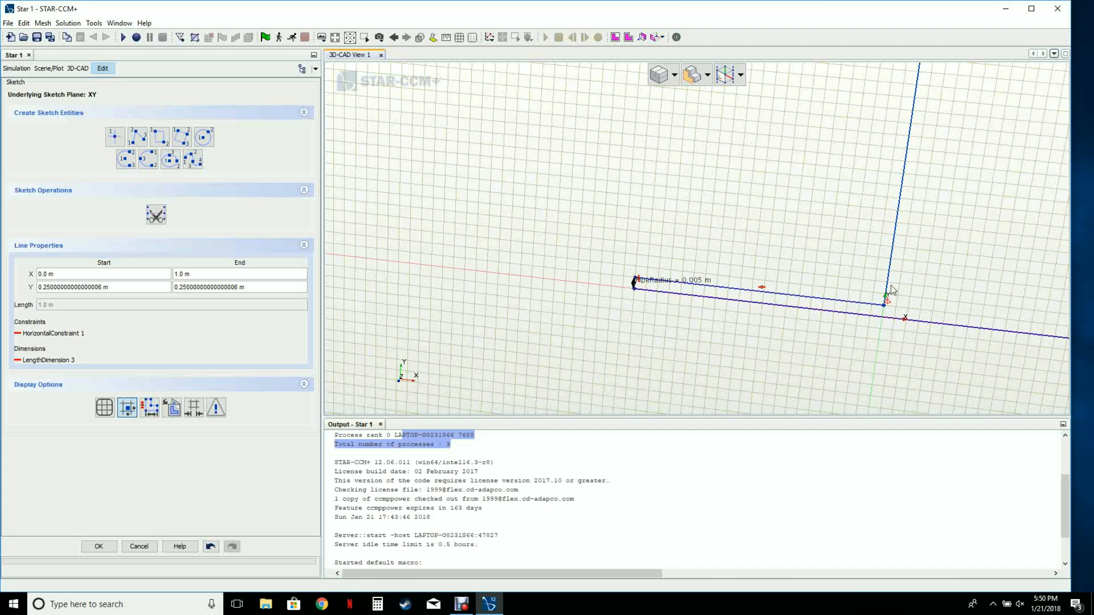
left_click(870, 302)
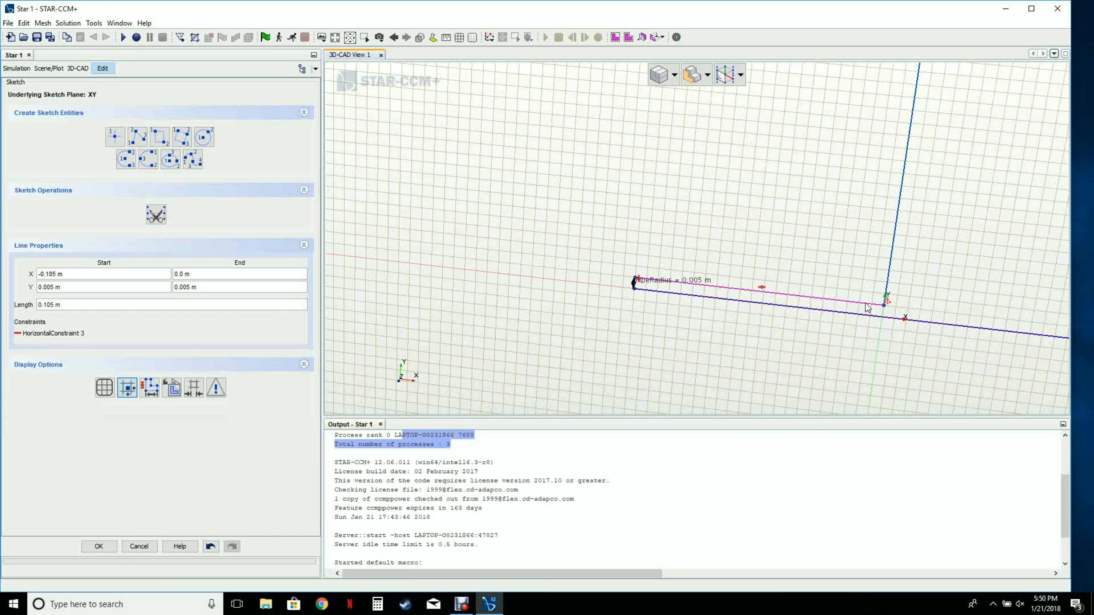
right_click(867, 308)
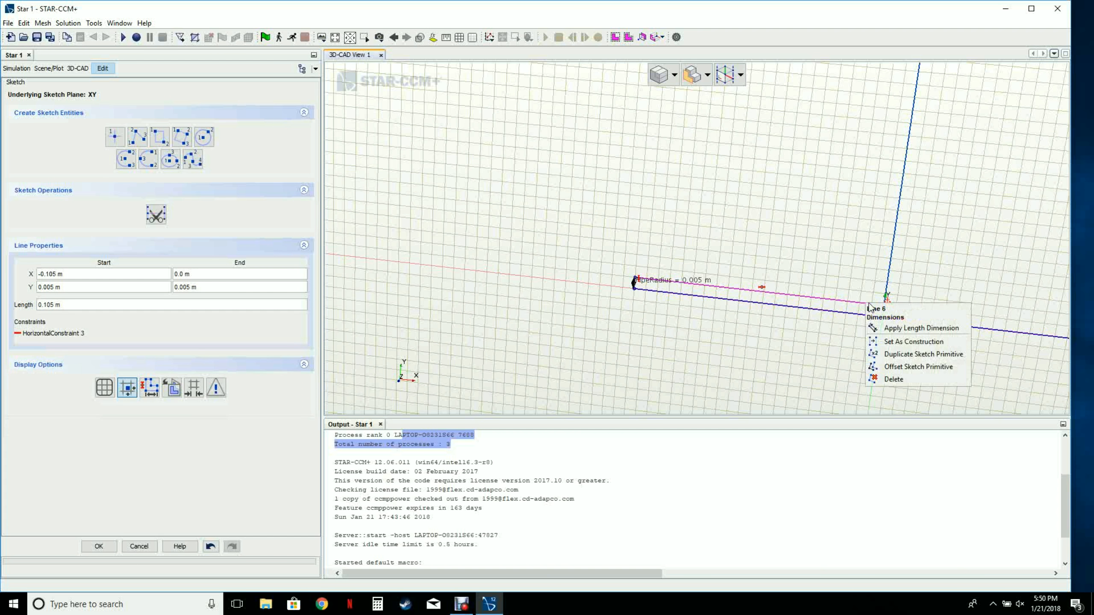
left_click(896, 327)
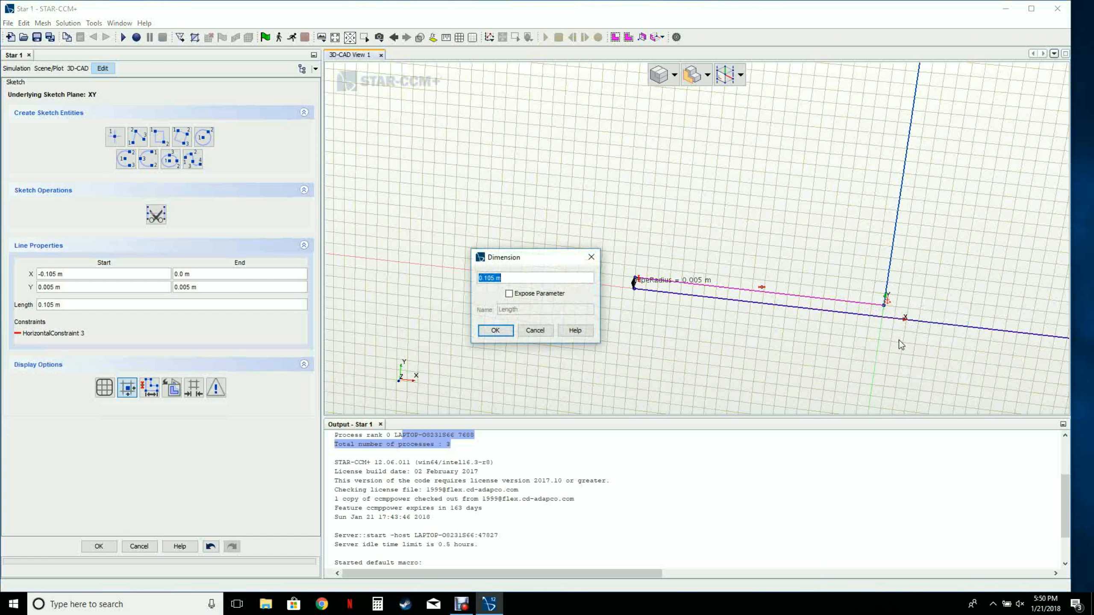
type("$PipeRadius*50")
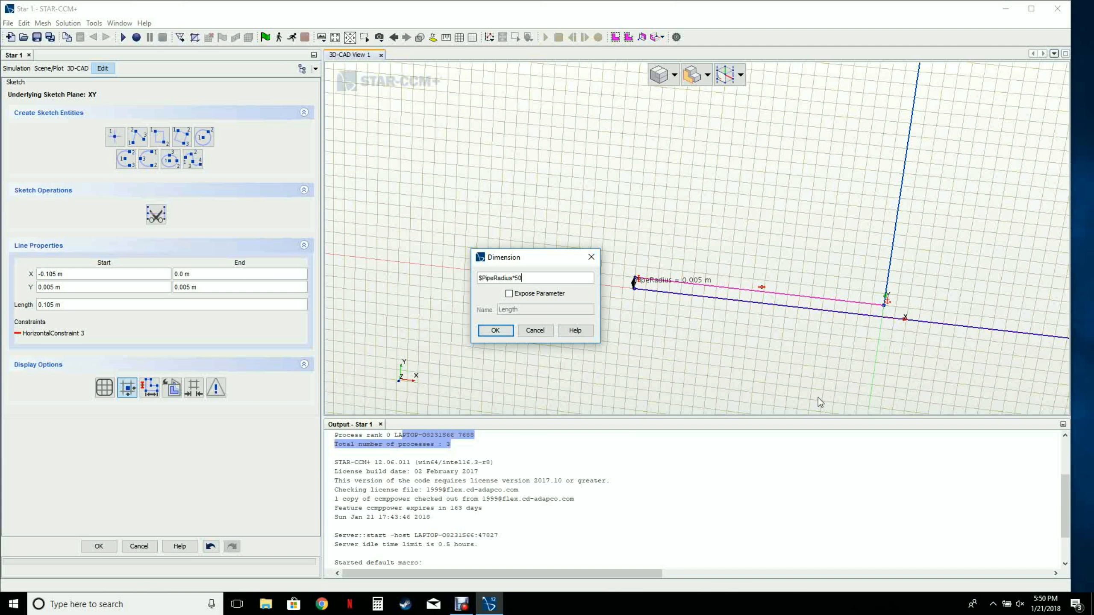